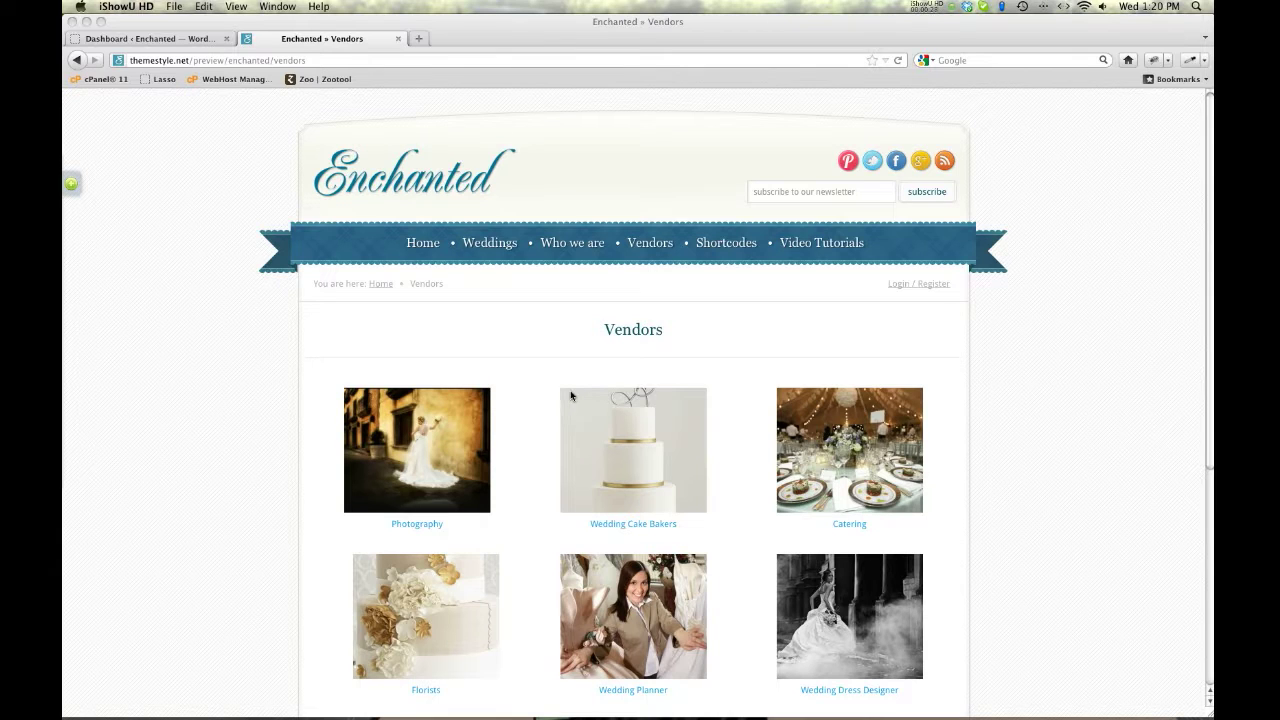
Step: On the Enchanted Vendors page, choose the Photography category from the six vendor categories
scroll(577, 400, down, 2)
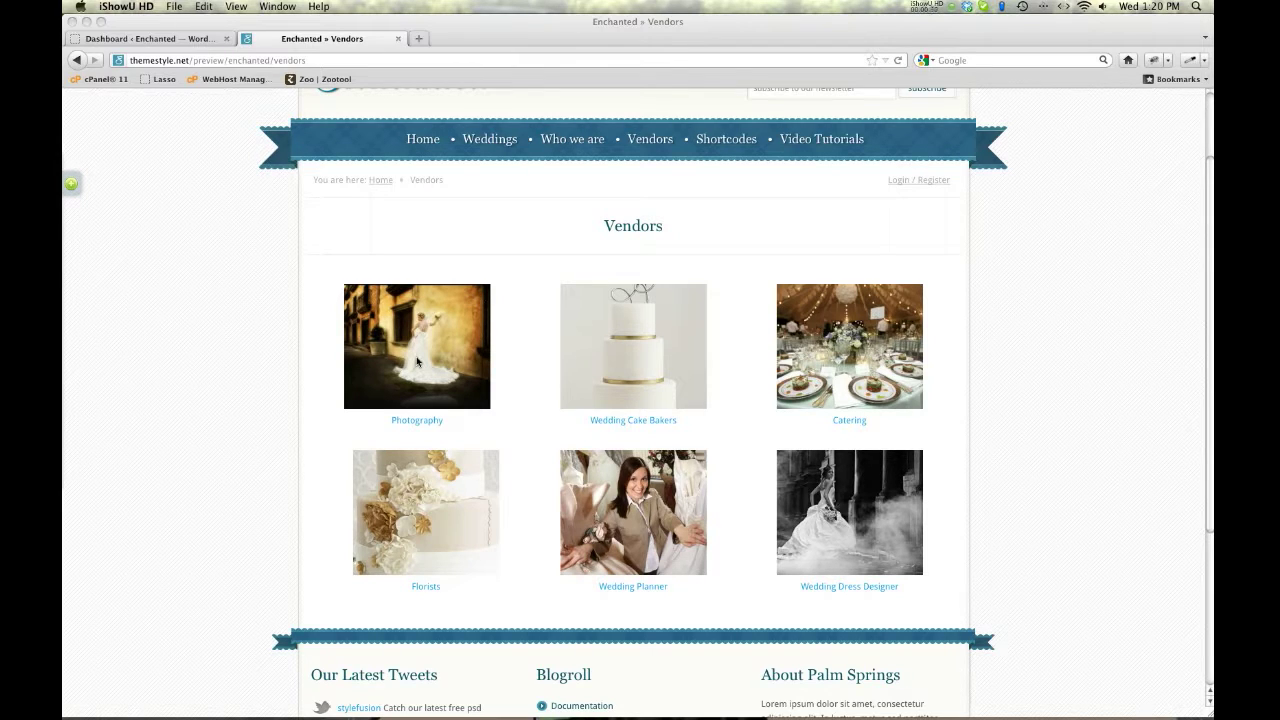
click(737, 428)
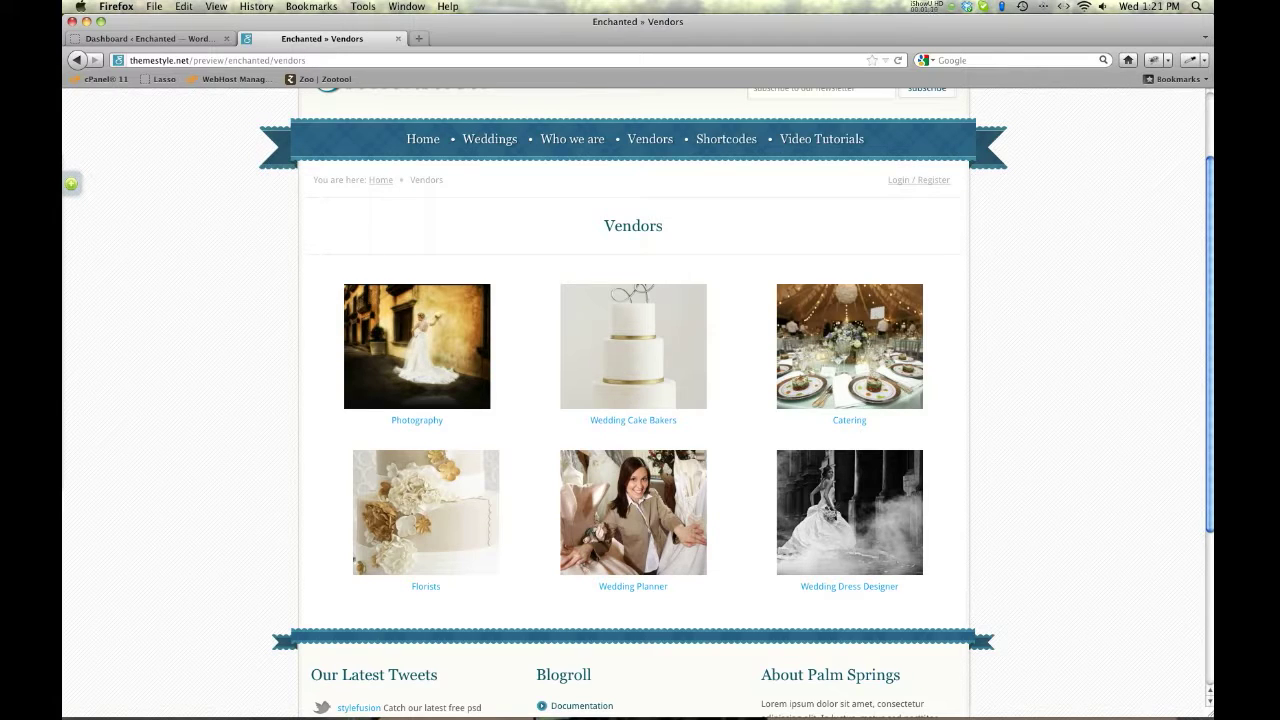
click(1028, 330)
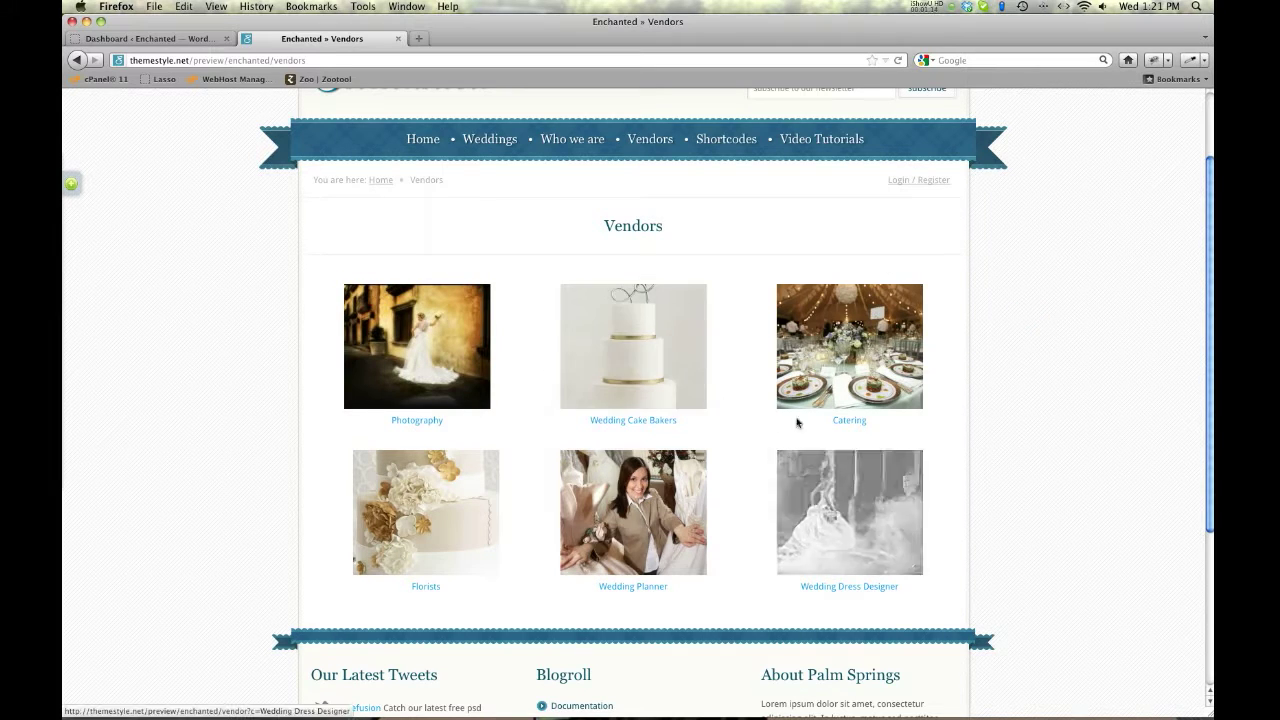
click(234, 401)
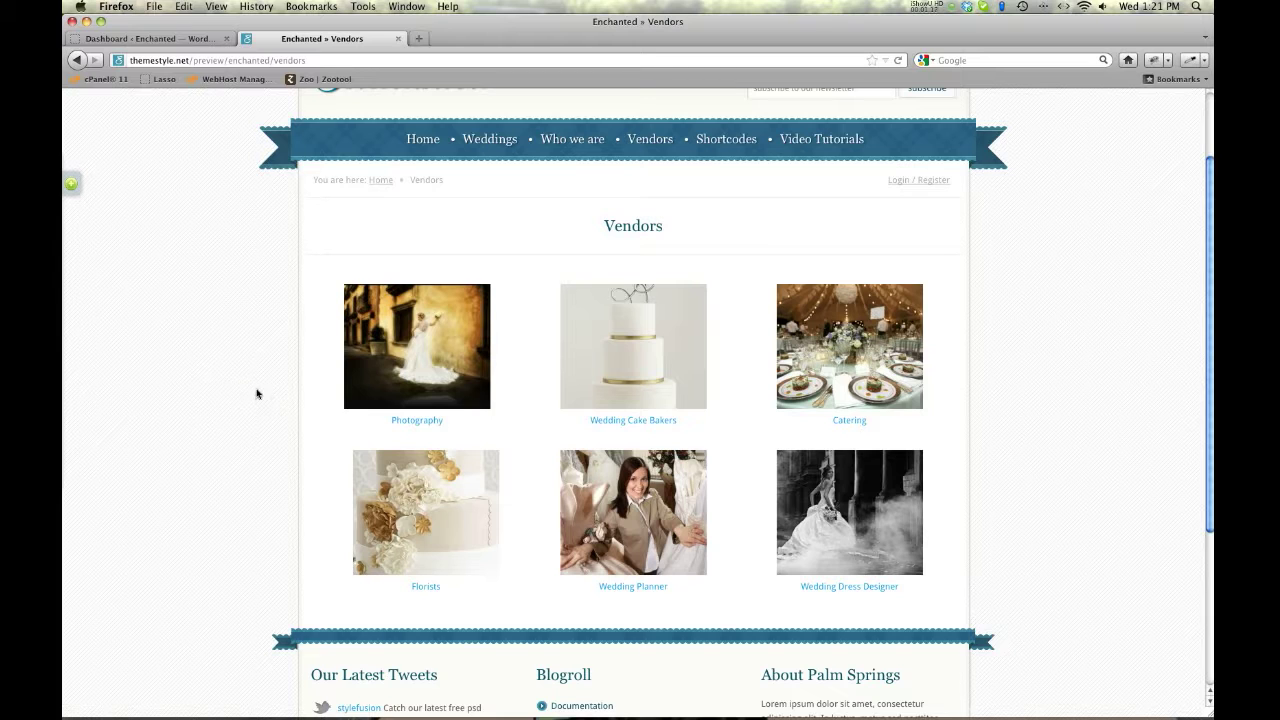
click(387, 361)
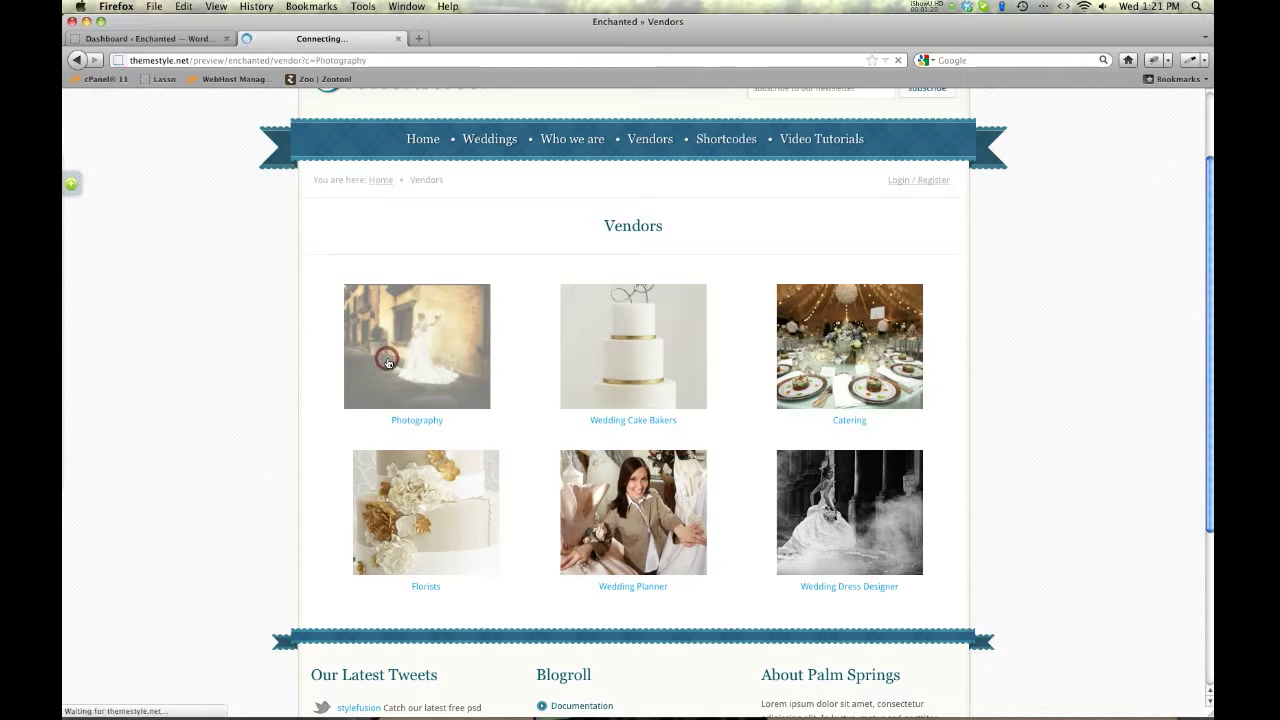
Step: Open the first photography vendor's profile and scroll through its details
scroll(400, 370, down, 2)
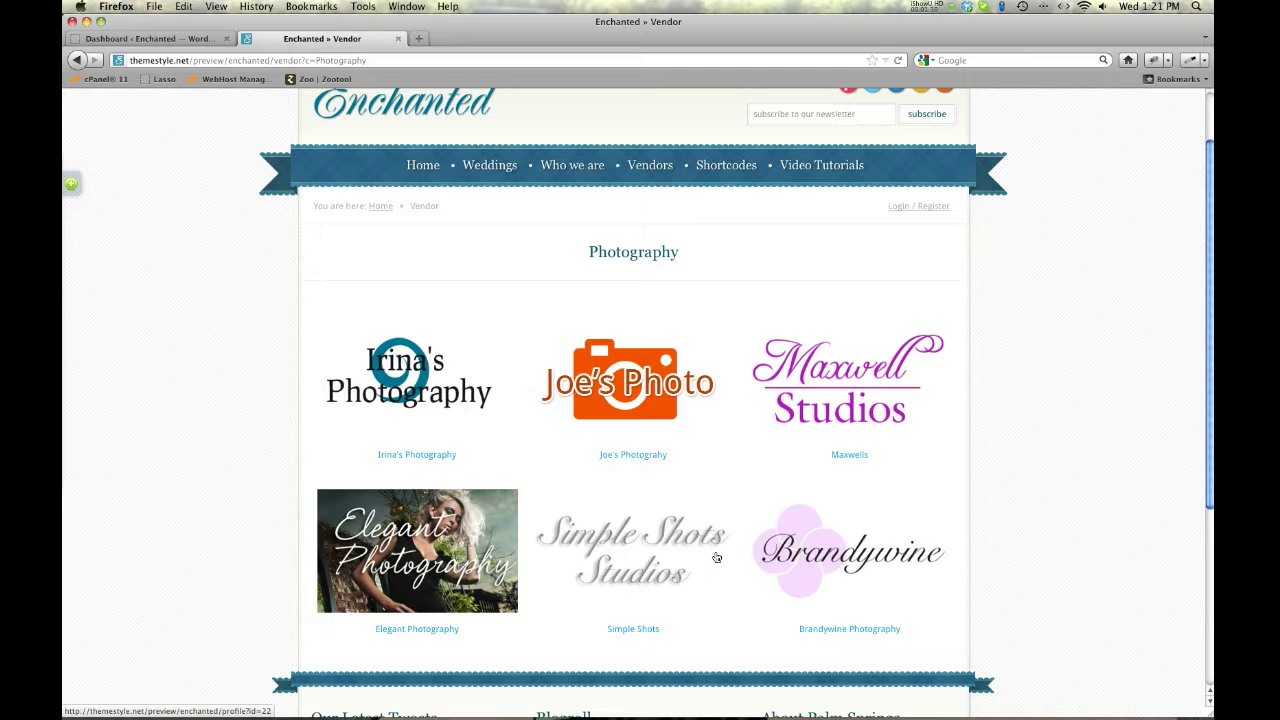
click(428, 383)
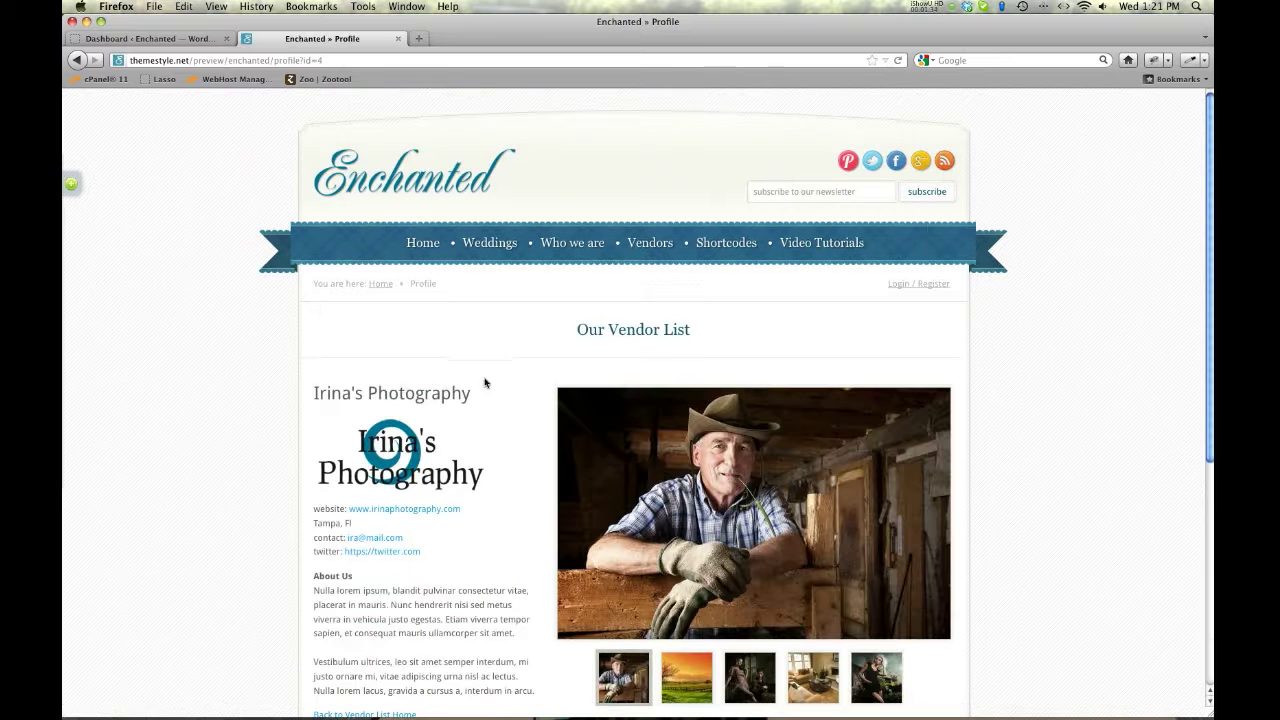
scroll(497, 380, down, 2)
scroll(497, 380, down, 1)
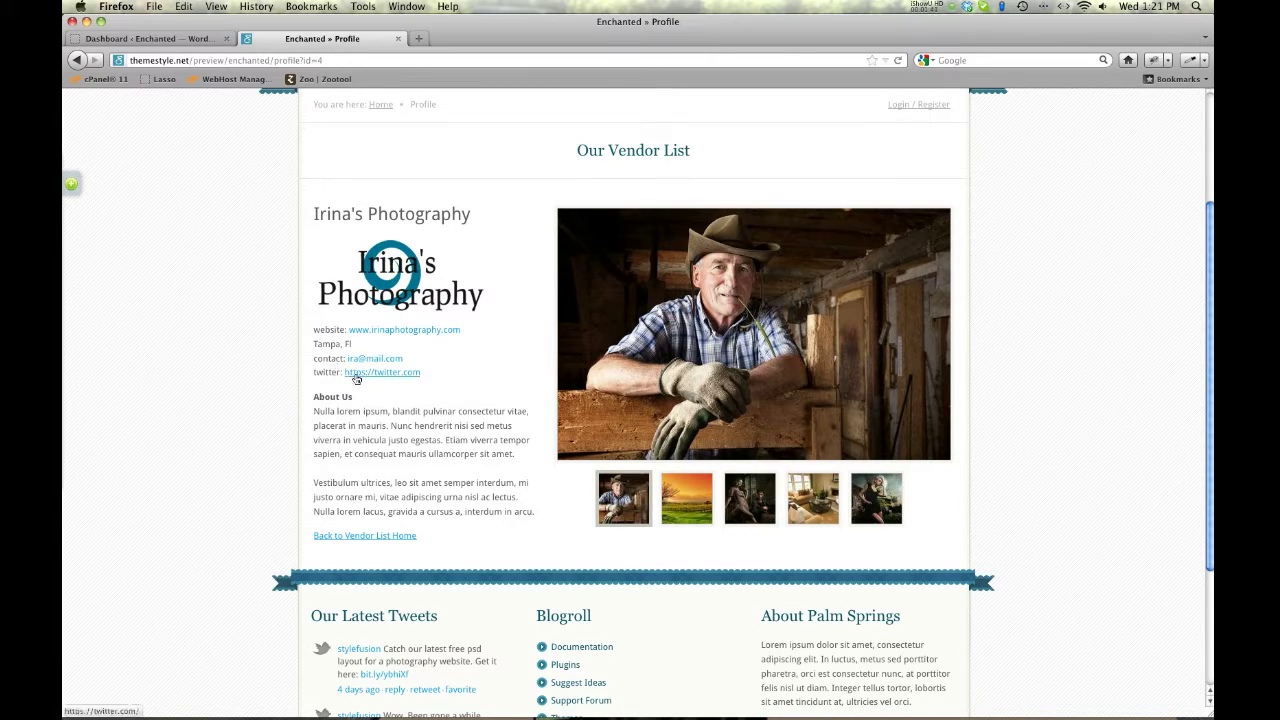
scroll(358, 382, down, 4)
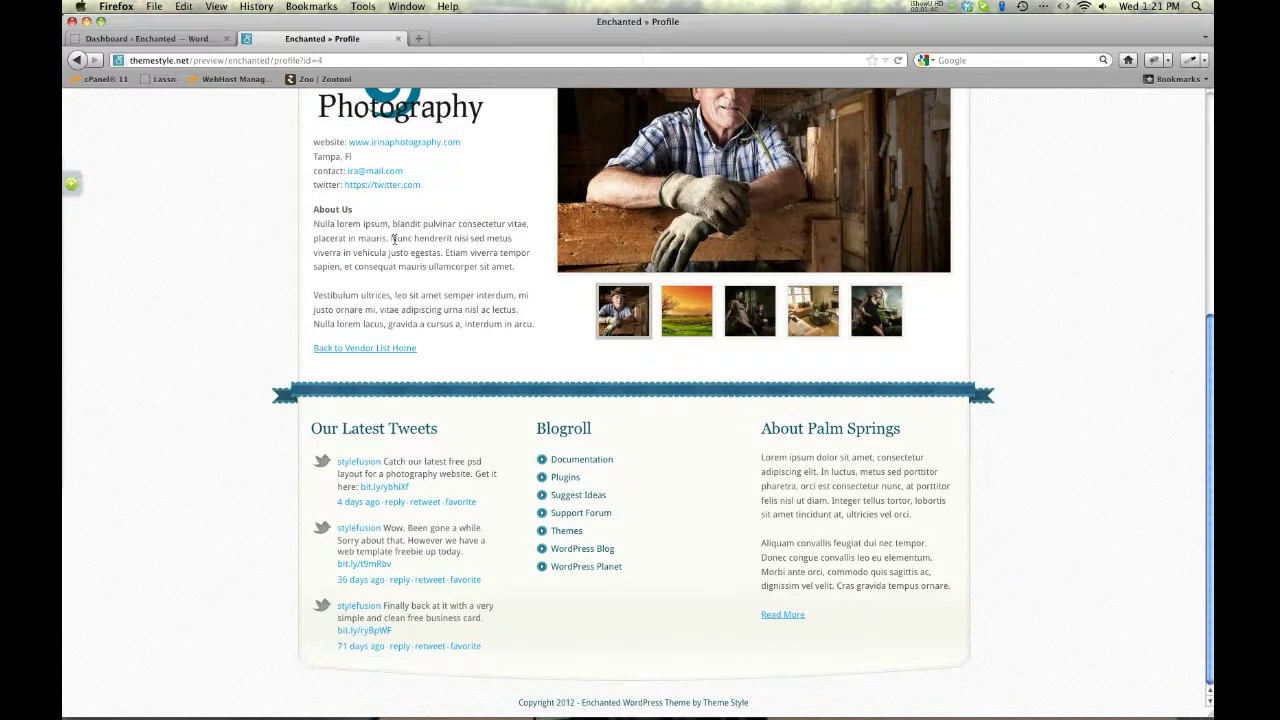
scroll(469, 279, up, 2)
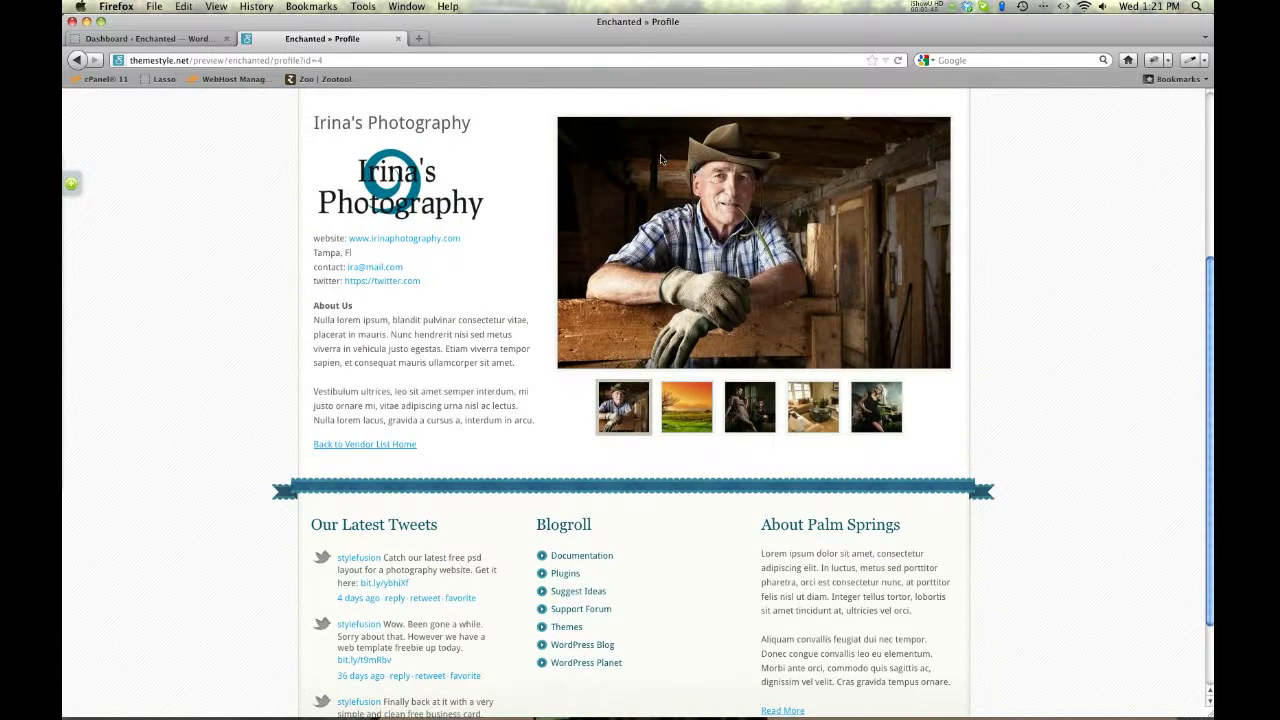
scroll(571, 362, up, 1)
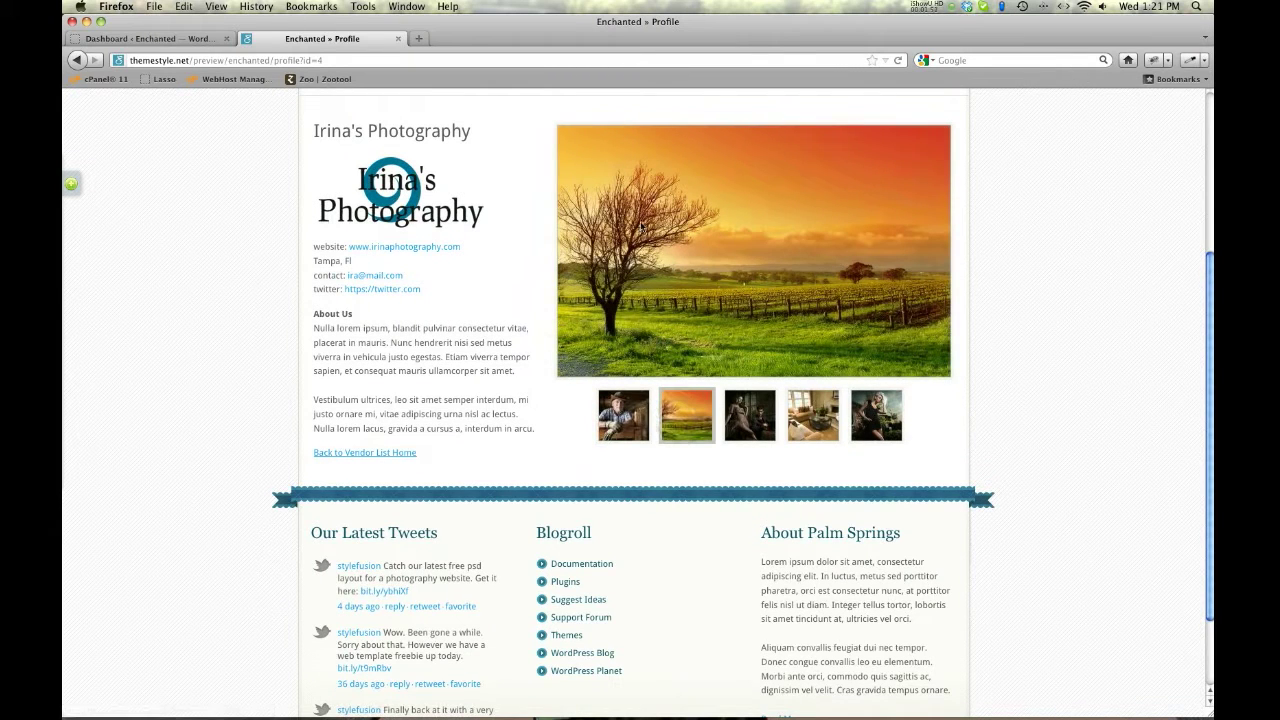
Step: Enlarge gallery photos three, four (living room) and five, then go back to Vendors
click(748, 422)
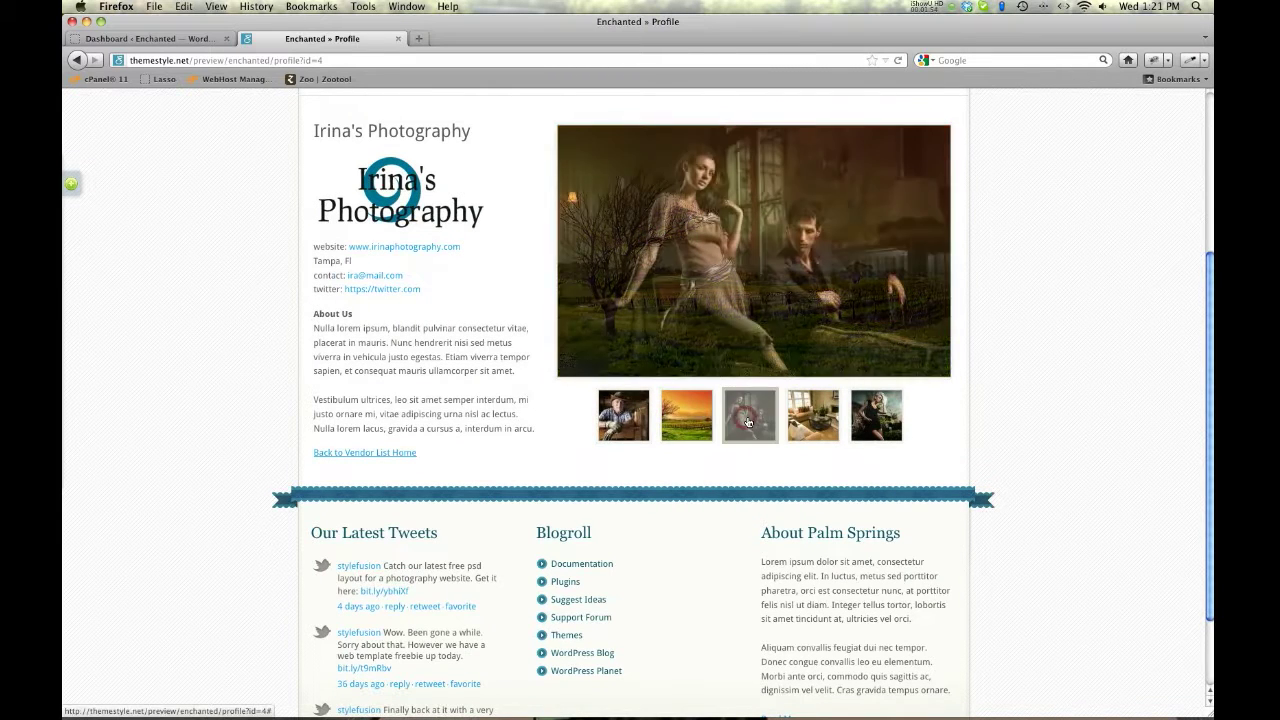
scroll(748, 422, up, 2)
click(822, 461)
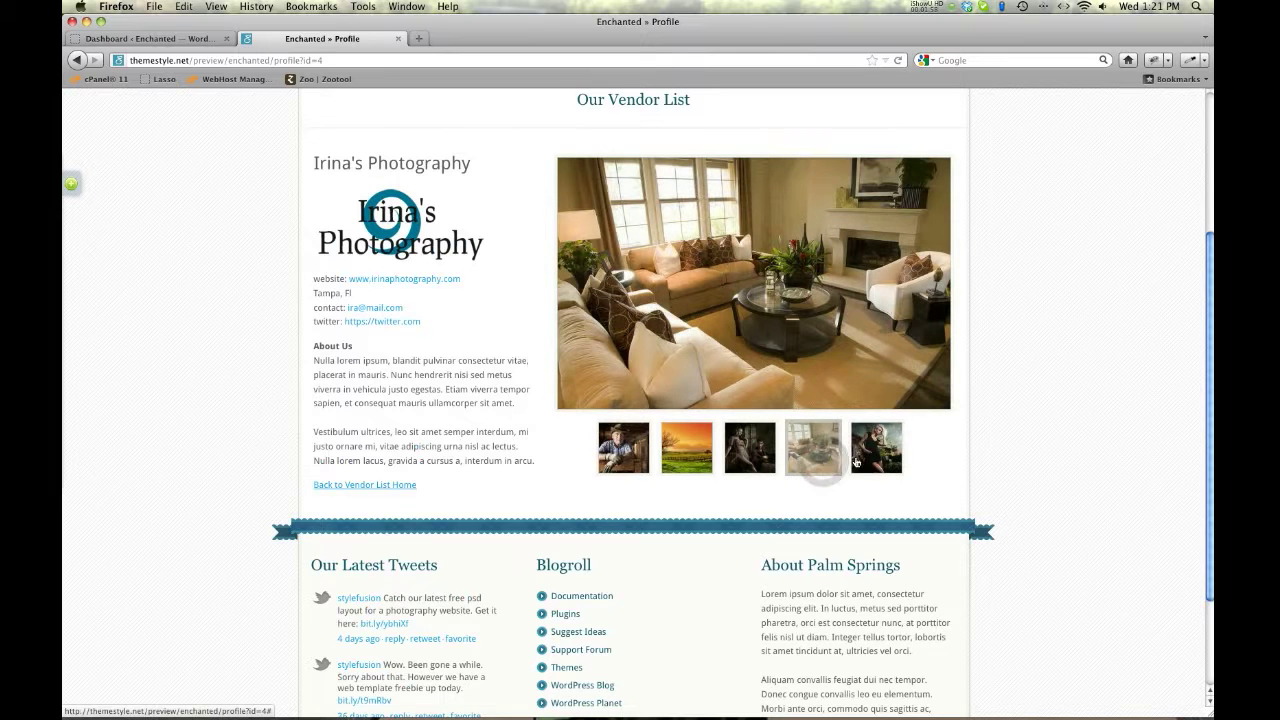
click(866, 460)
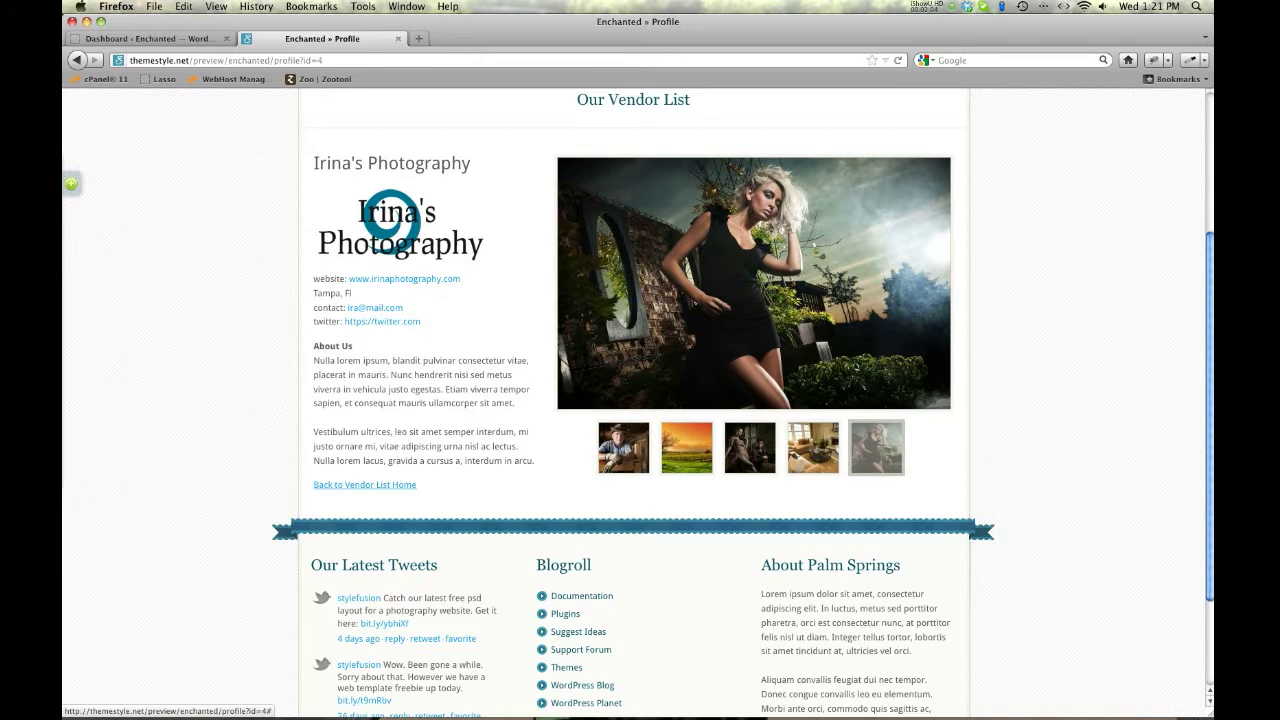
scroll(603, 137, up, 3)
click(645, 136)
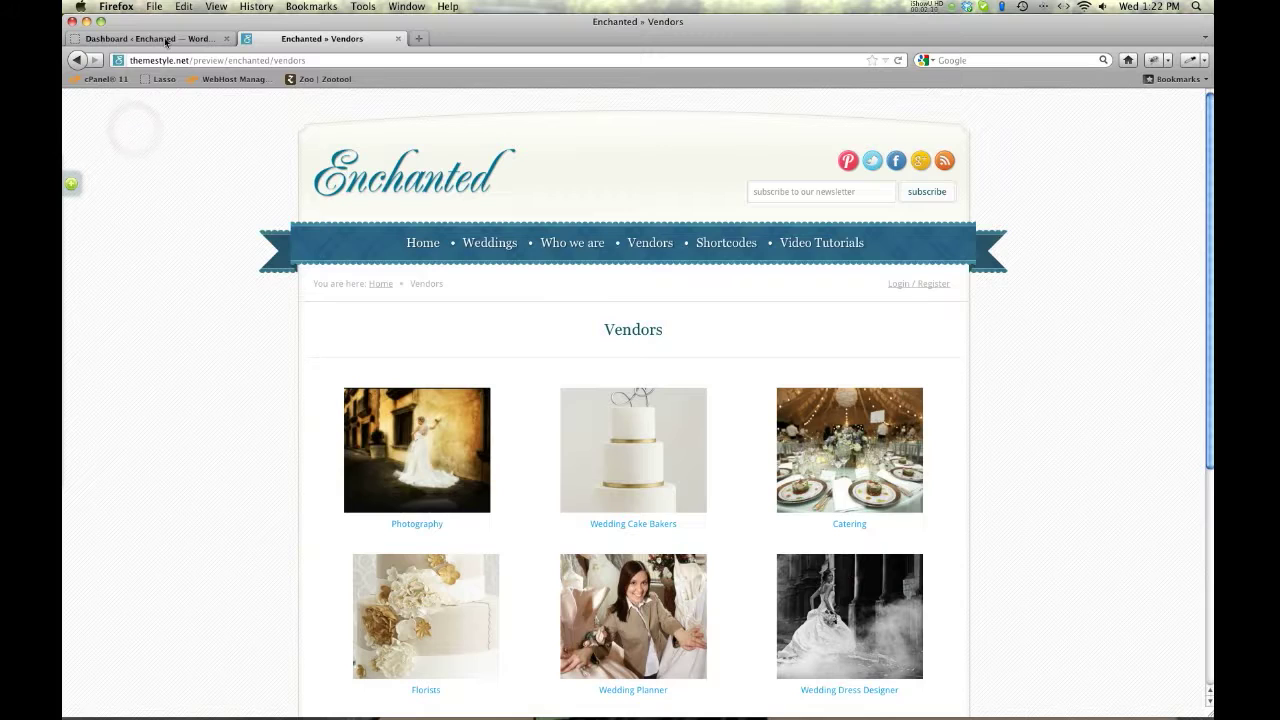
Step: From the admin dashboard, open the Vendors page listing 25 vendor accounts across 2 pages
click(165, 39)
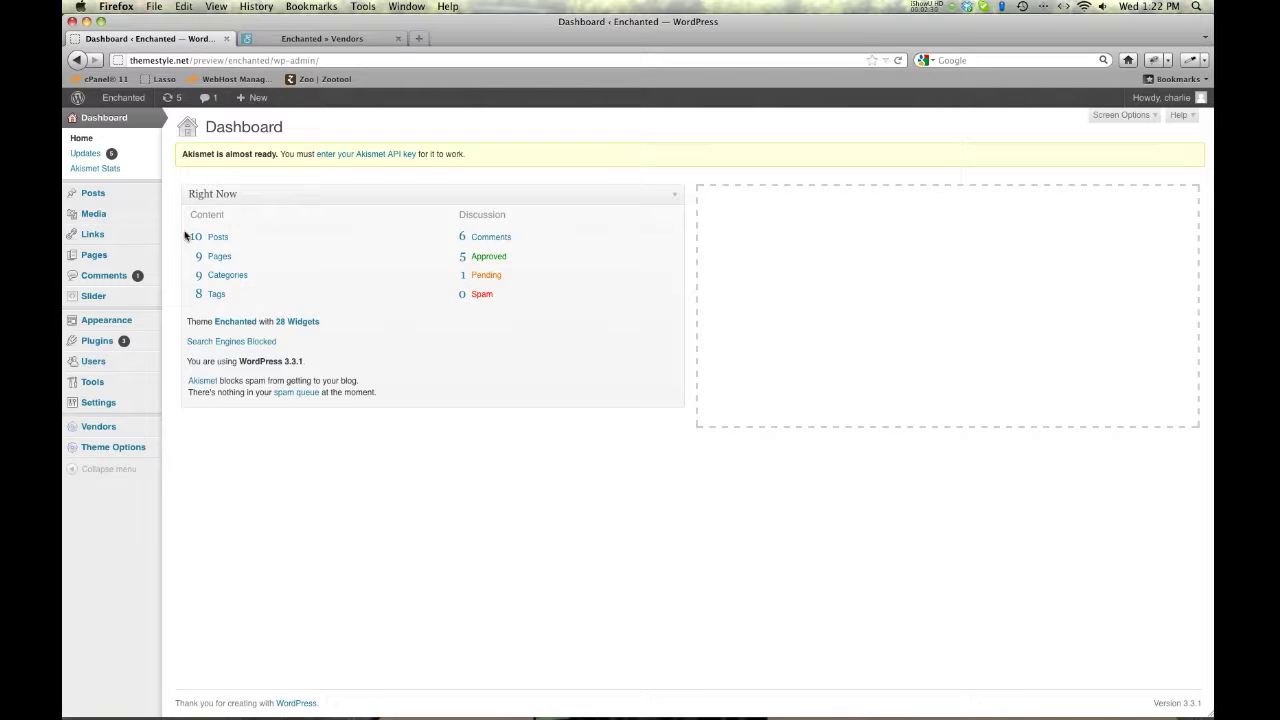
click(284, 512)
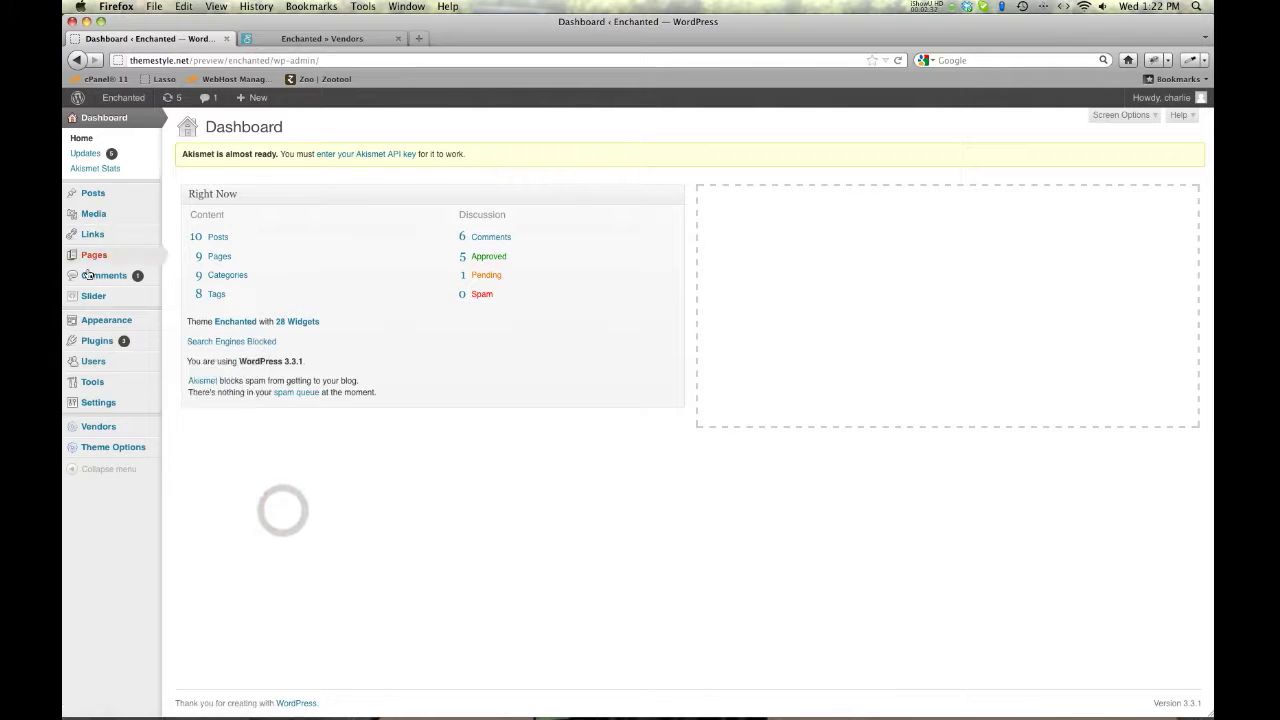
click(90, 427)
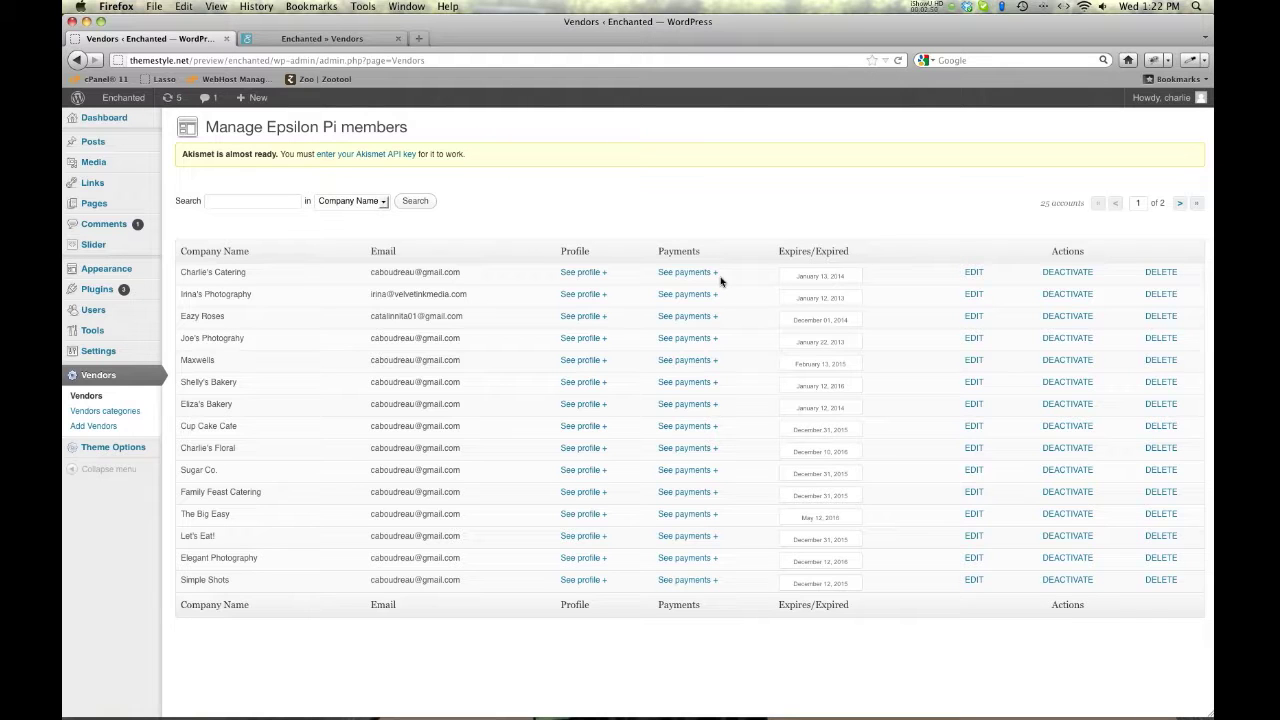
Step: Open Vendors categories, compare with the site's Vendors page, and name a new category 'Test Name'
click(373, 636)
click(108, 411)
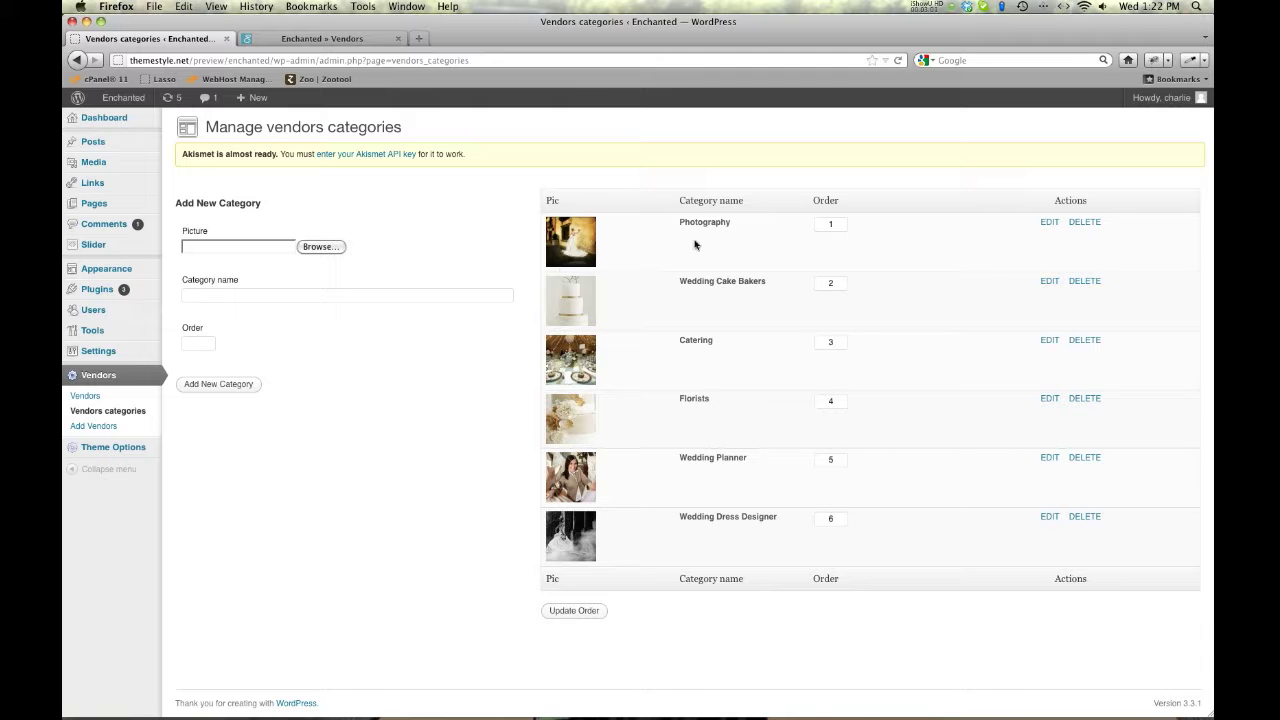
click(284, 42)
scroll(357, 289, down, 2)
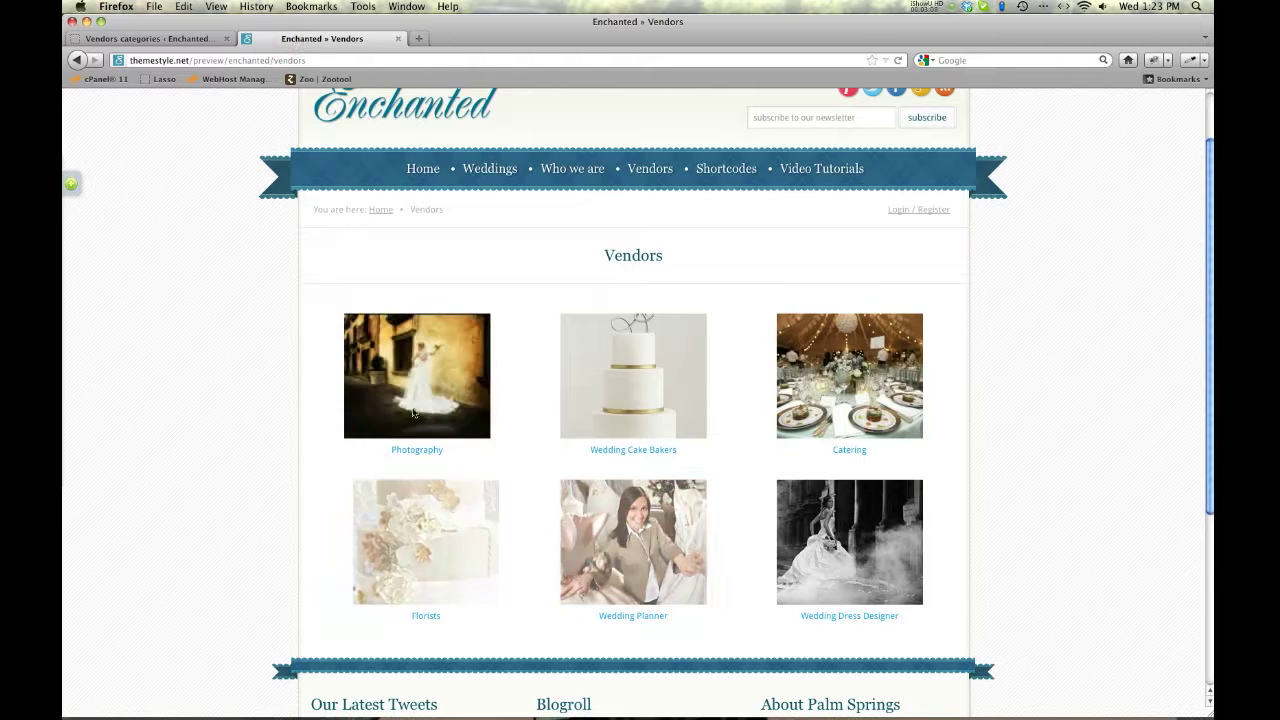
click(149, 43)
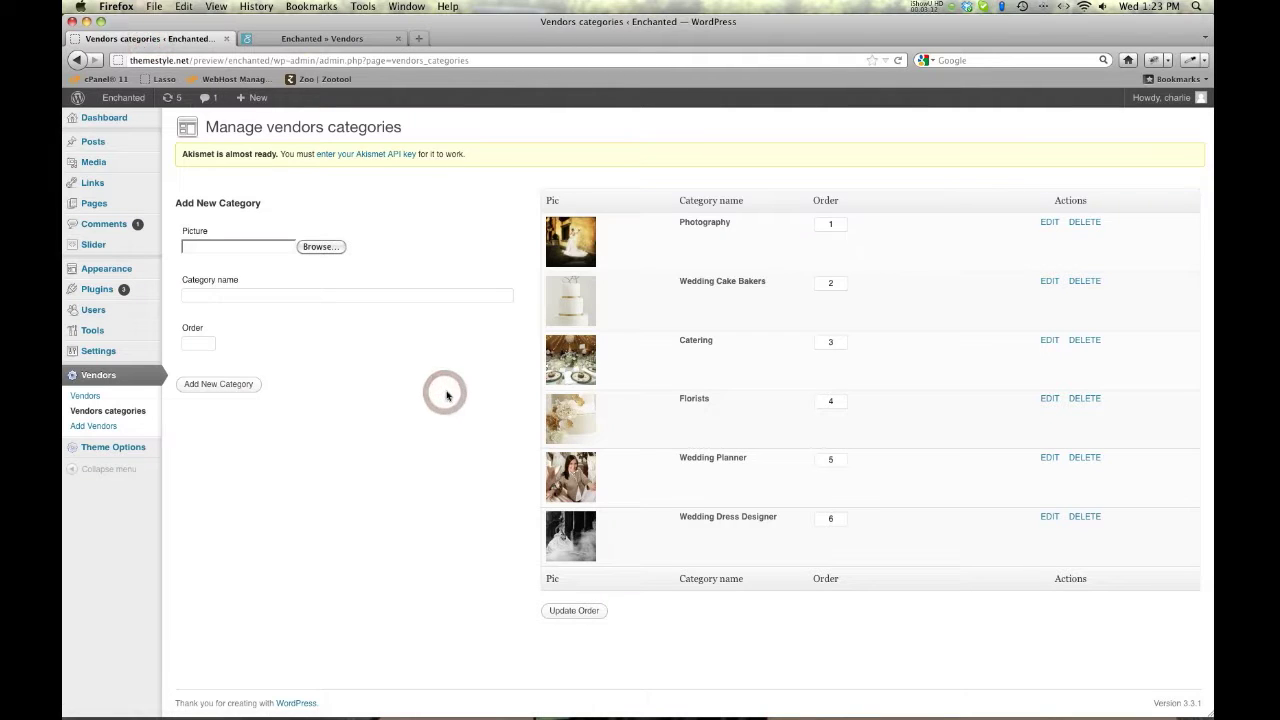
click(244, 294)
click(244, 294)
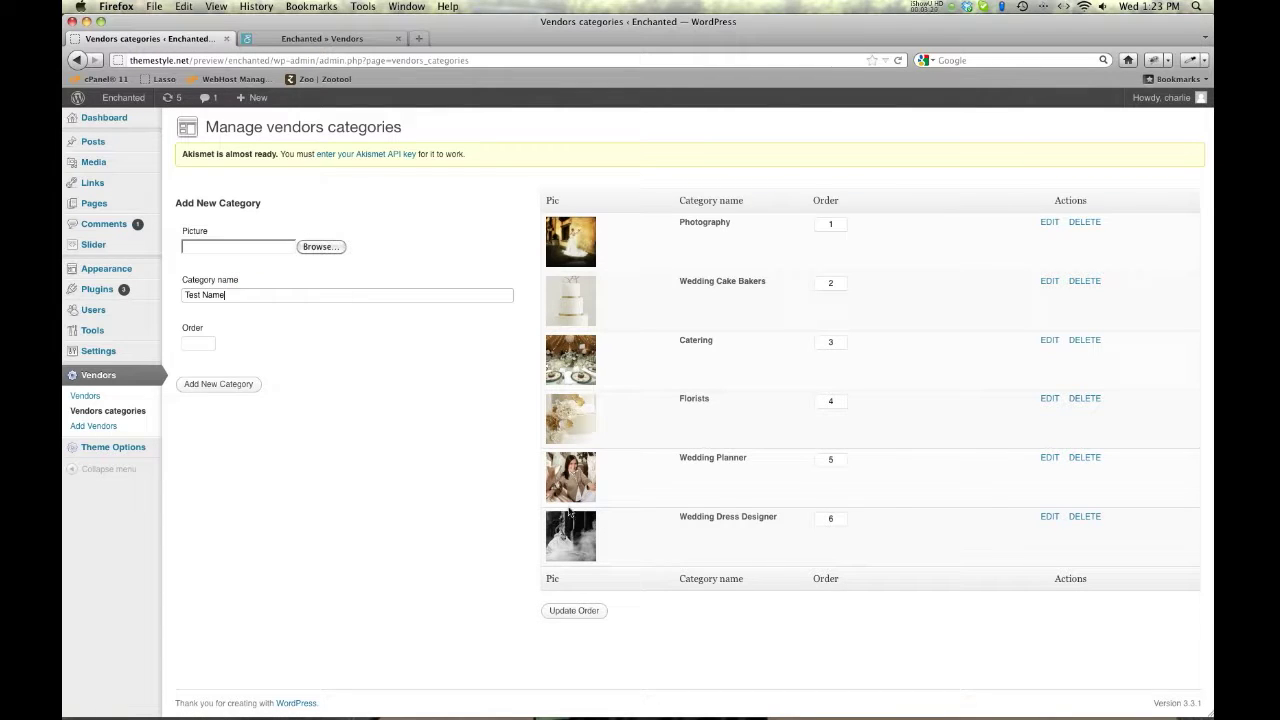
Step: Give Test Name the red lounge photo from Dropbox > WEB KIT UI DEIGN > Stock Imagery and add it
click(418, 266)
click(329, 250)
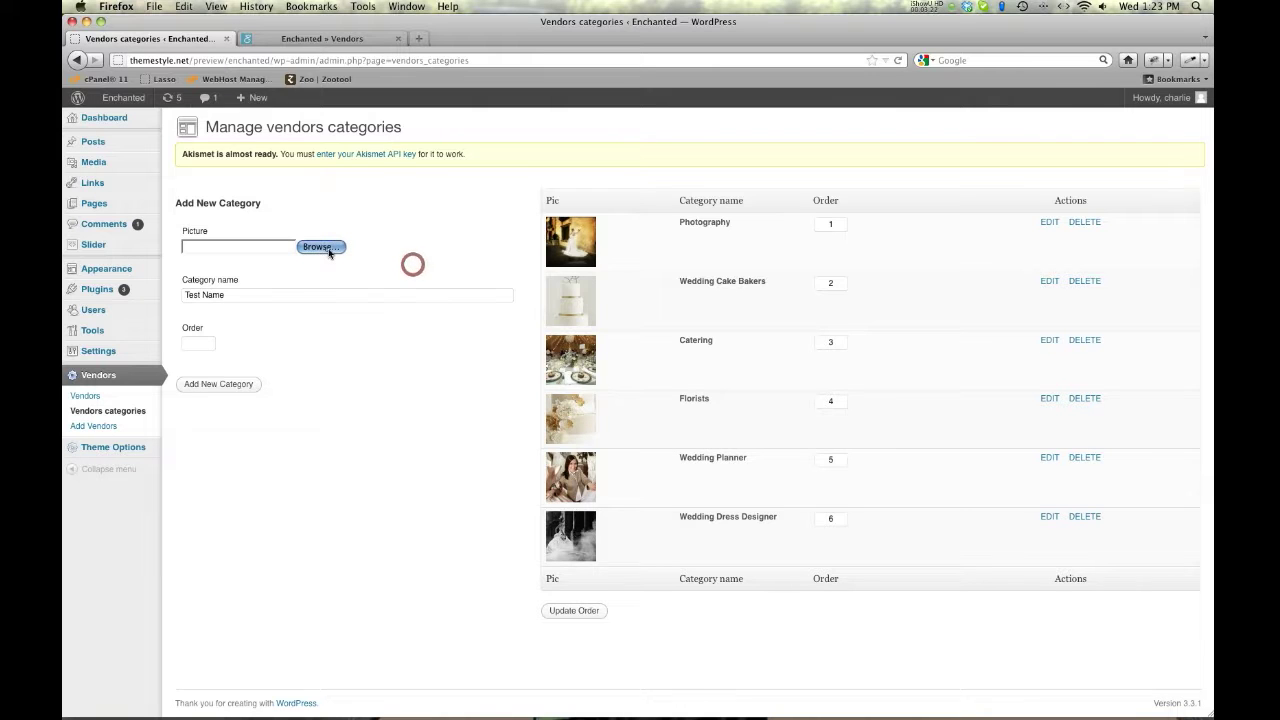
click(482, 120)
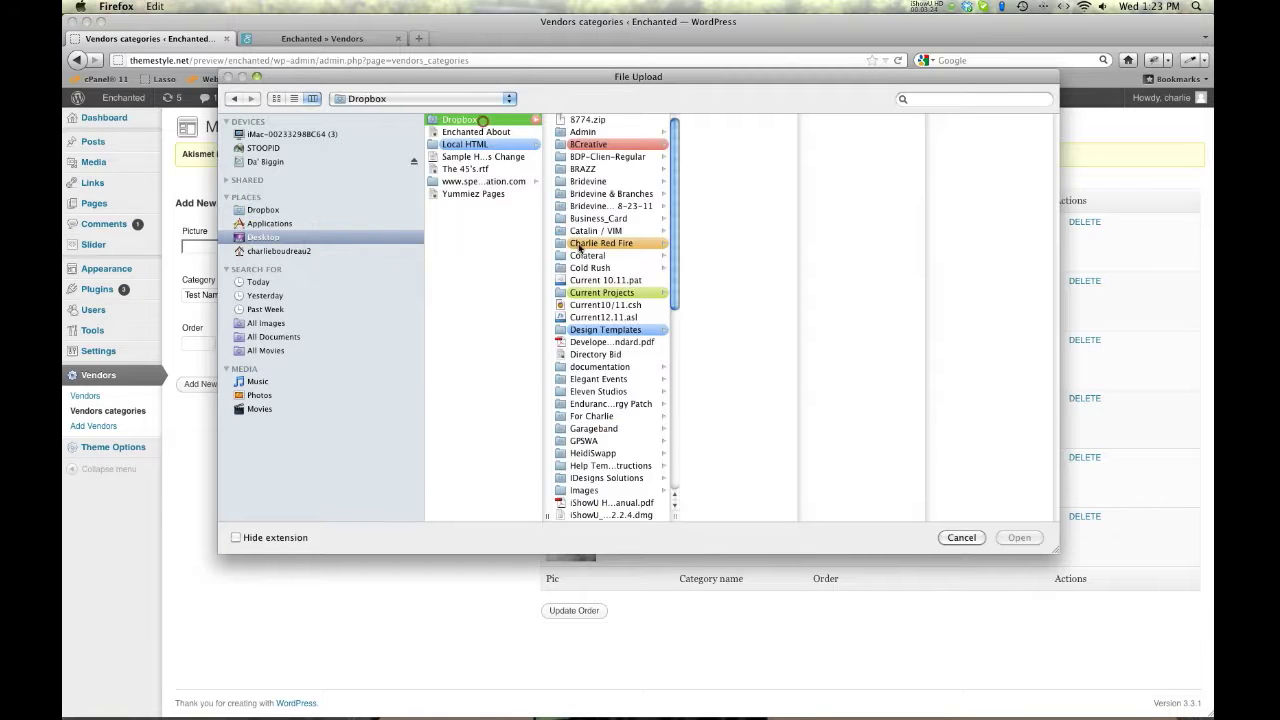
scroll(578, 248, down, 10)
click(638, 465)
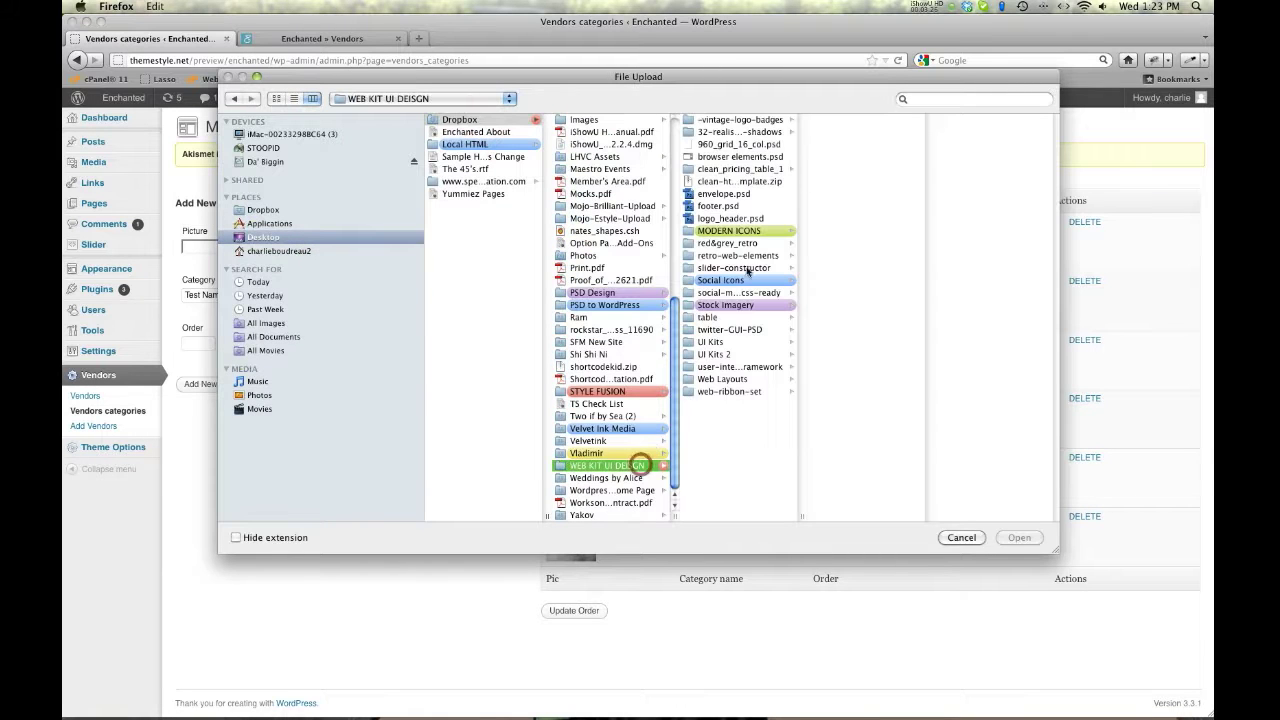
click(750, 306)
click(838, 220)
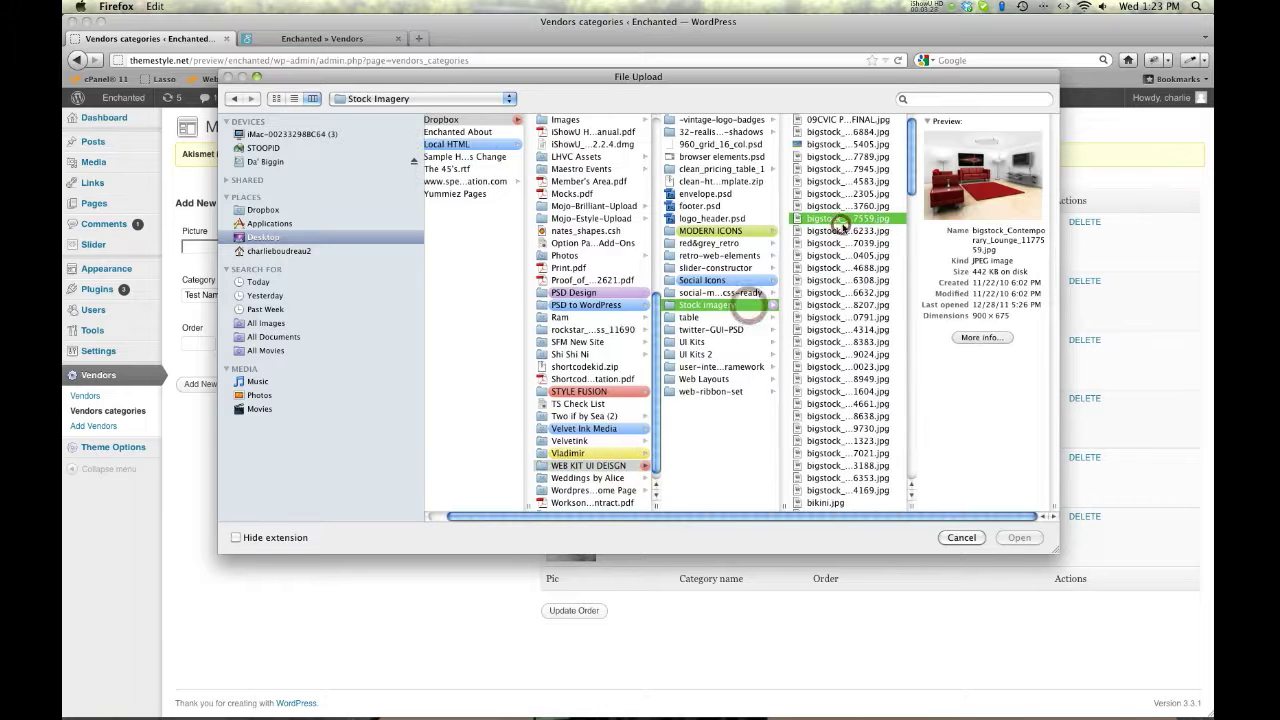
click(1019, 537)
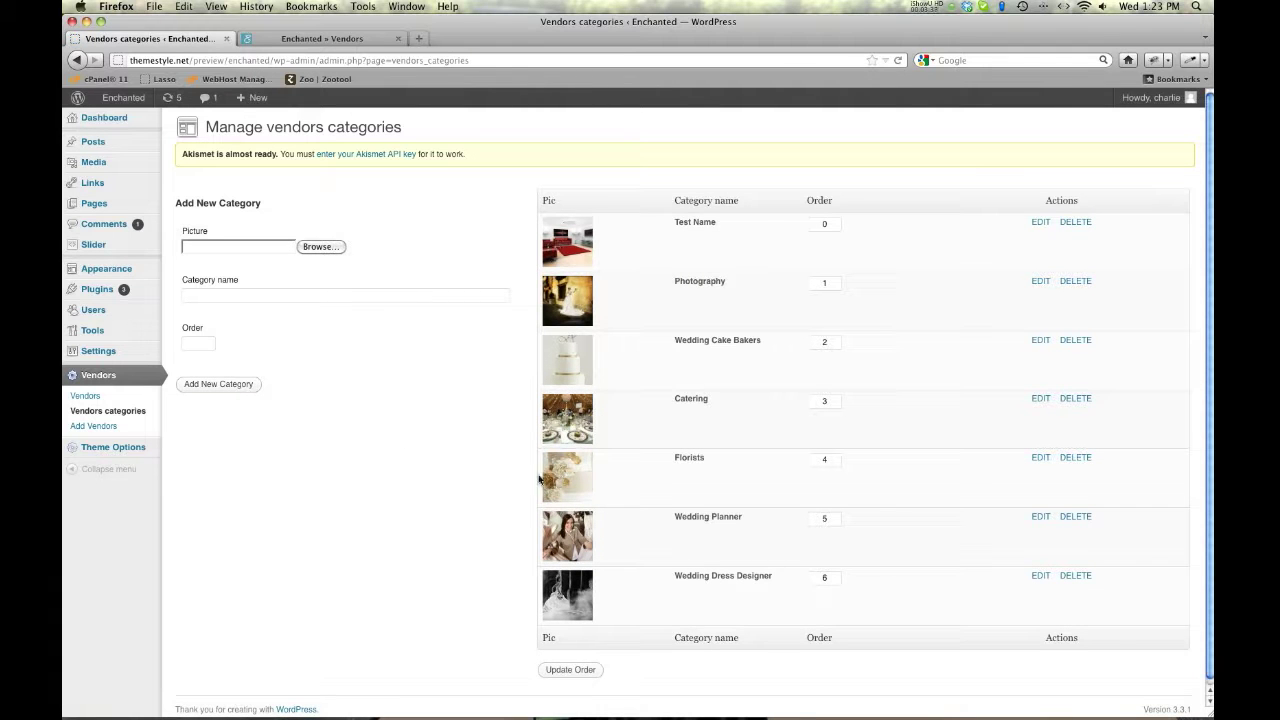
click(332, 40)
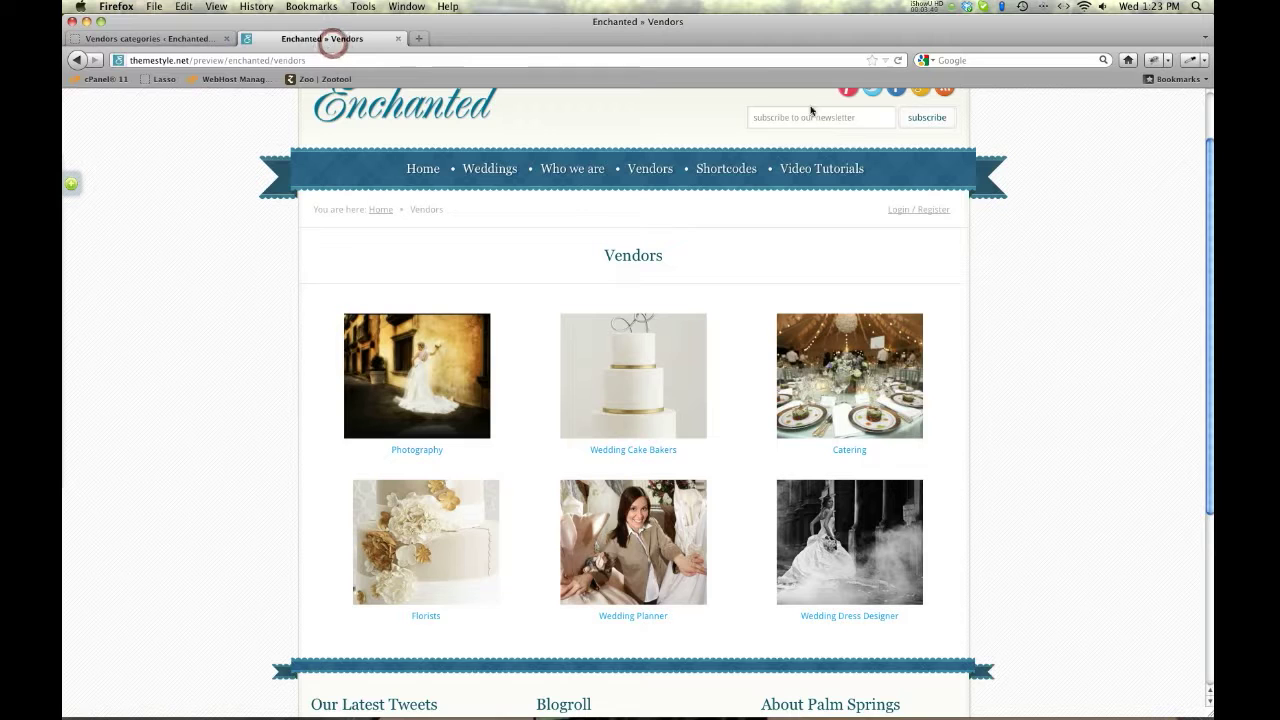
click(897, 60)
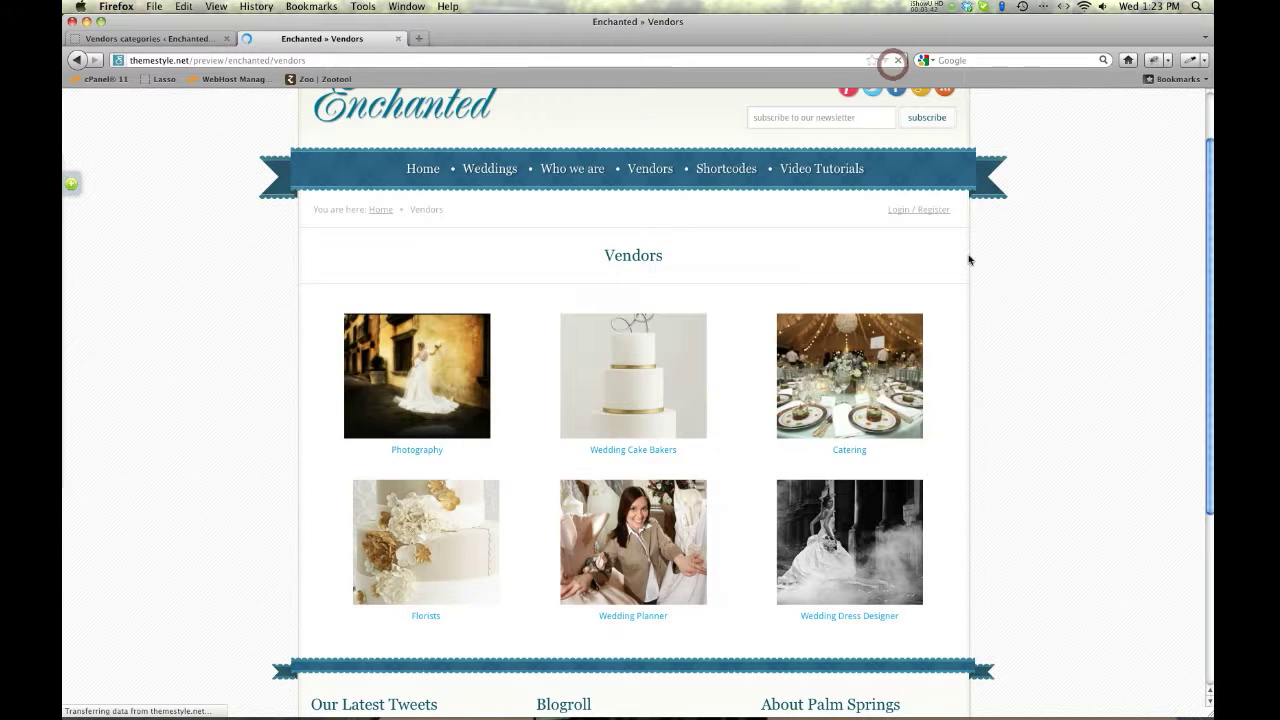
scroll(978, 269, down, 1)
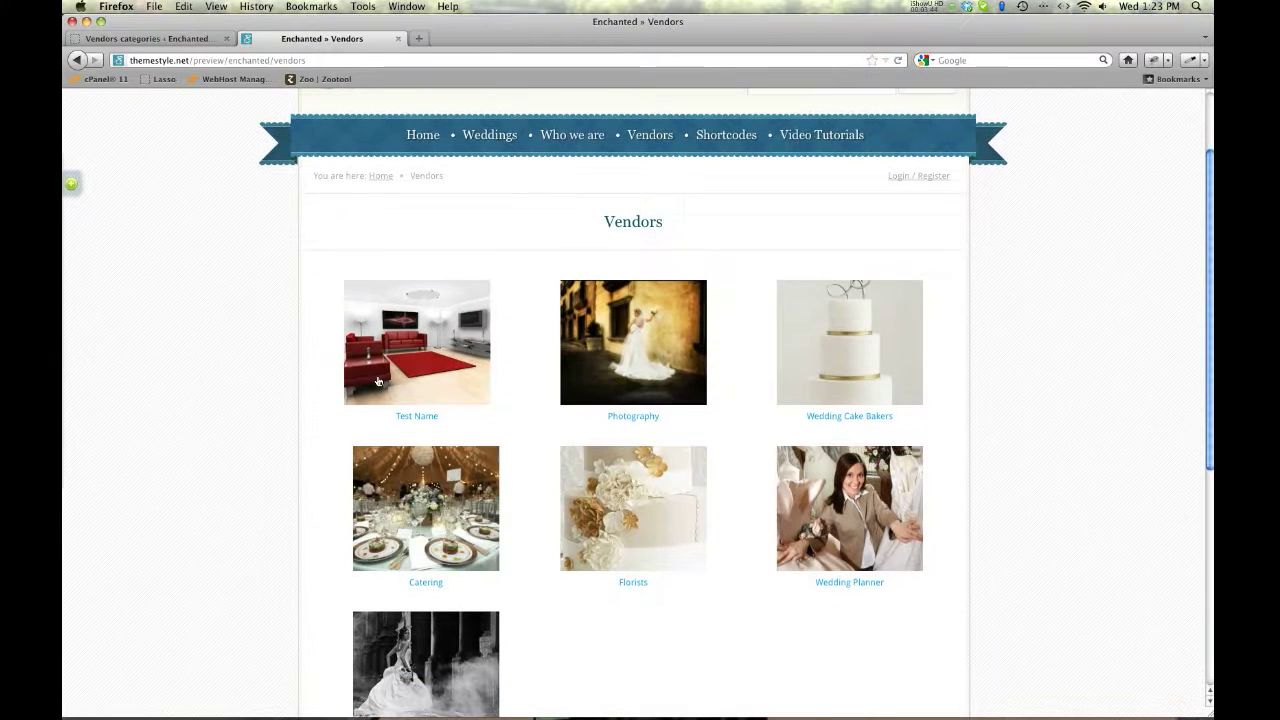
click(188, 39)
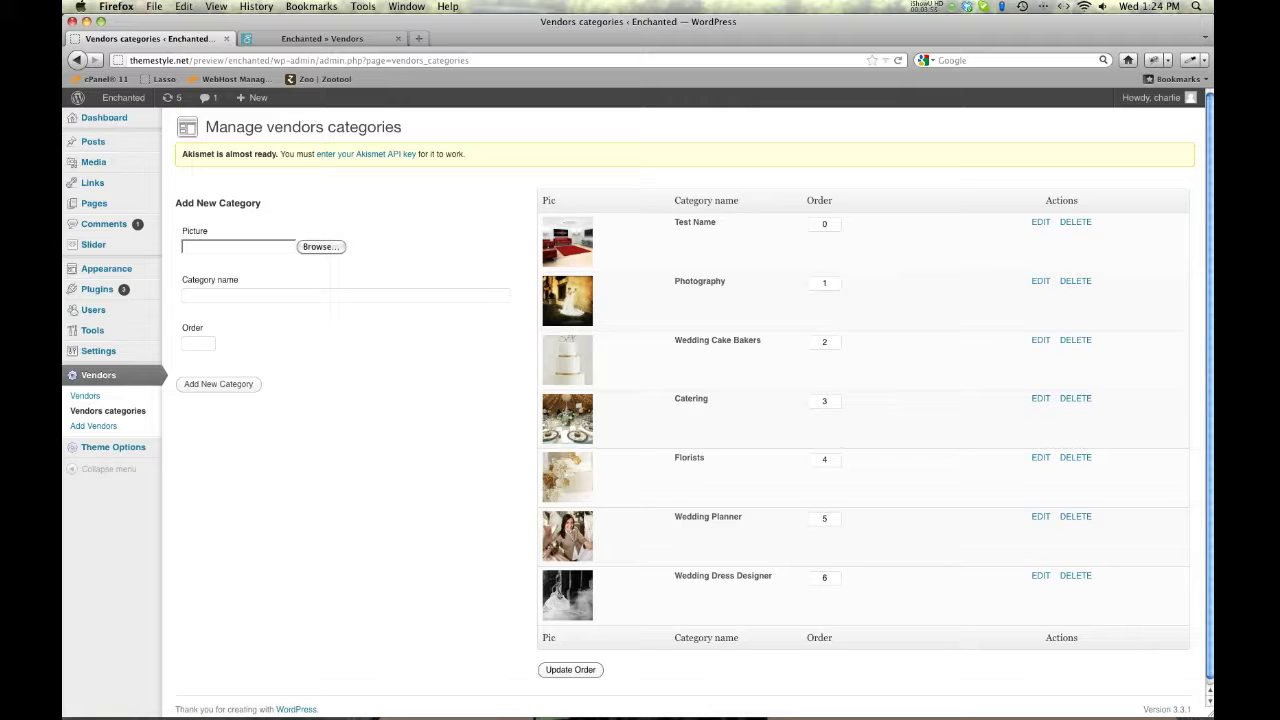
click(345, 38)
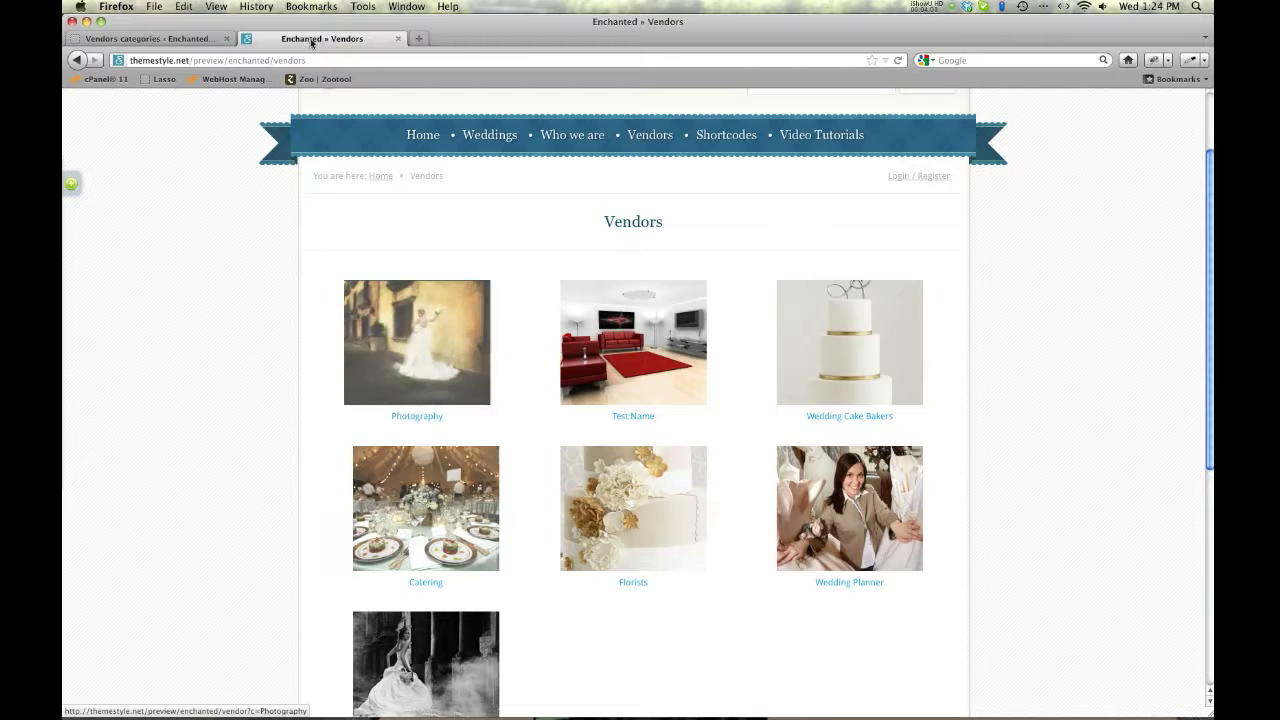
click(171, 38)
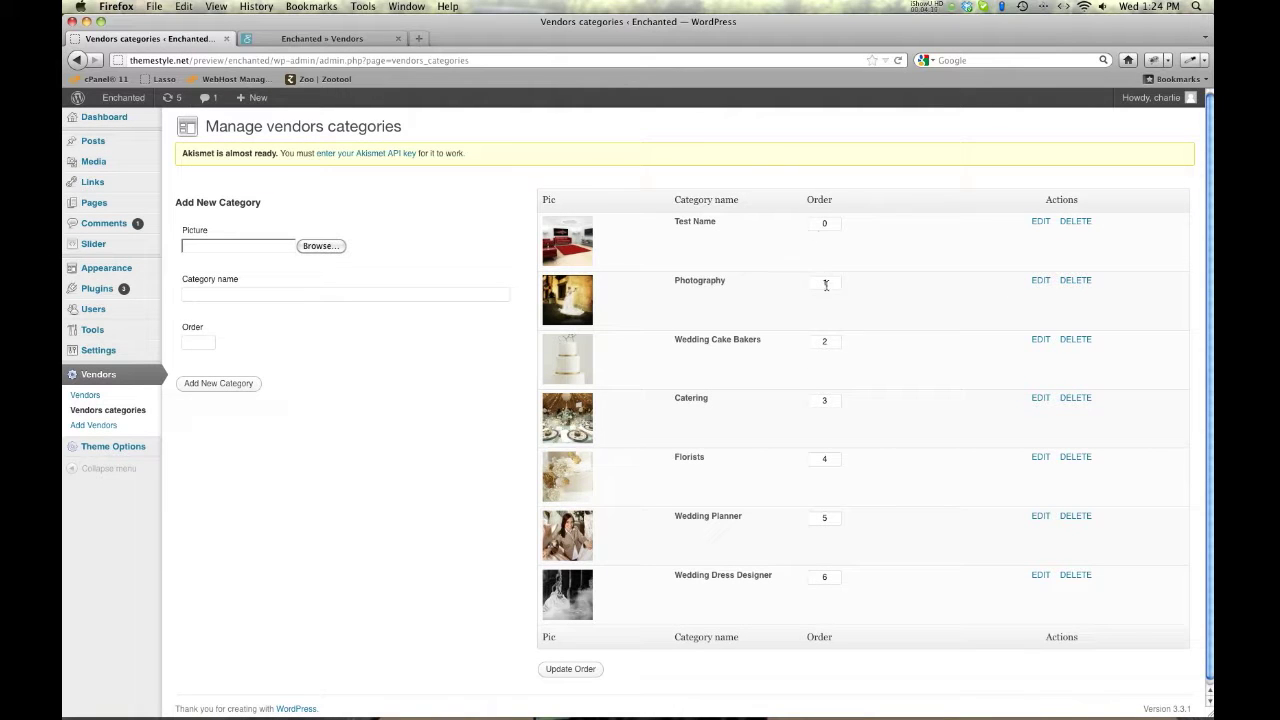
Step: Set Test Name's order to 3 and Catering's to 0, save, and view the reordered Vendors page
double_click(824, 222)
text(3)
double_click(825, 401)
text(0)
click(580, 669)
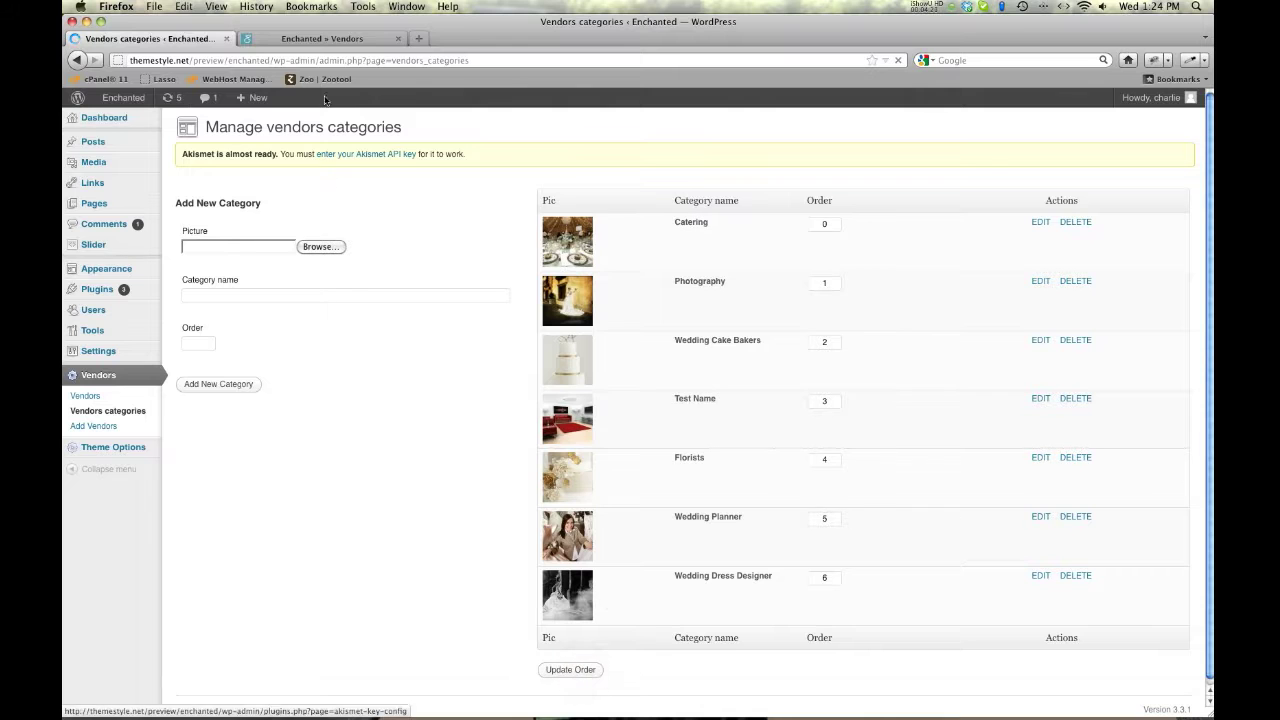
click(326, 40)
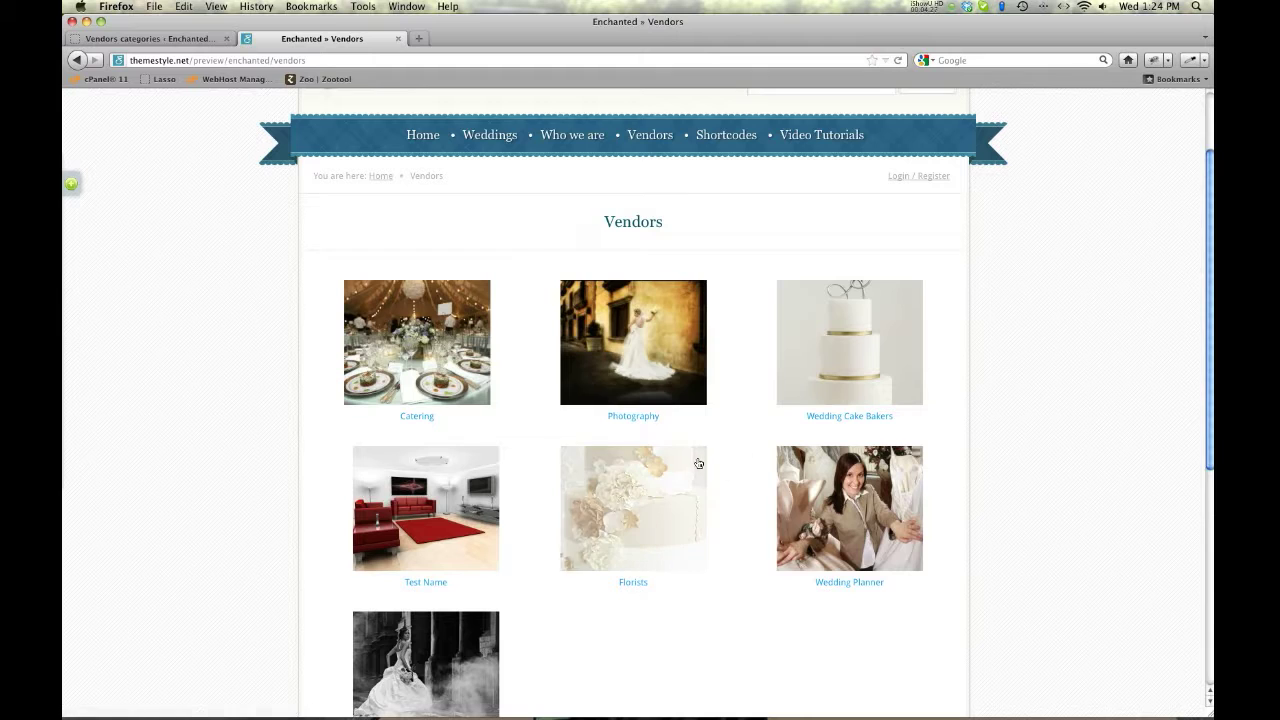
Step: Remove the Test Name category from the vendor categories manager
click(152, 39)
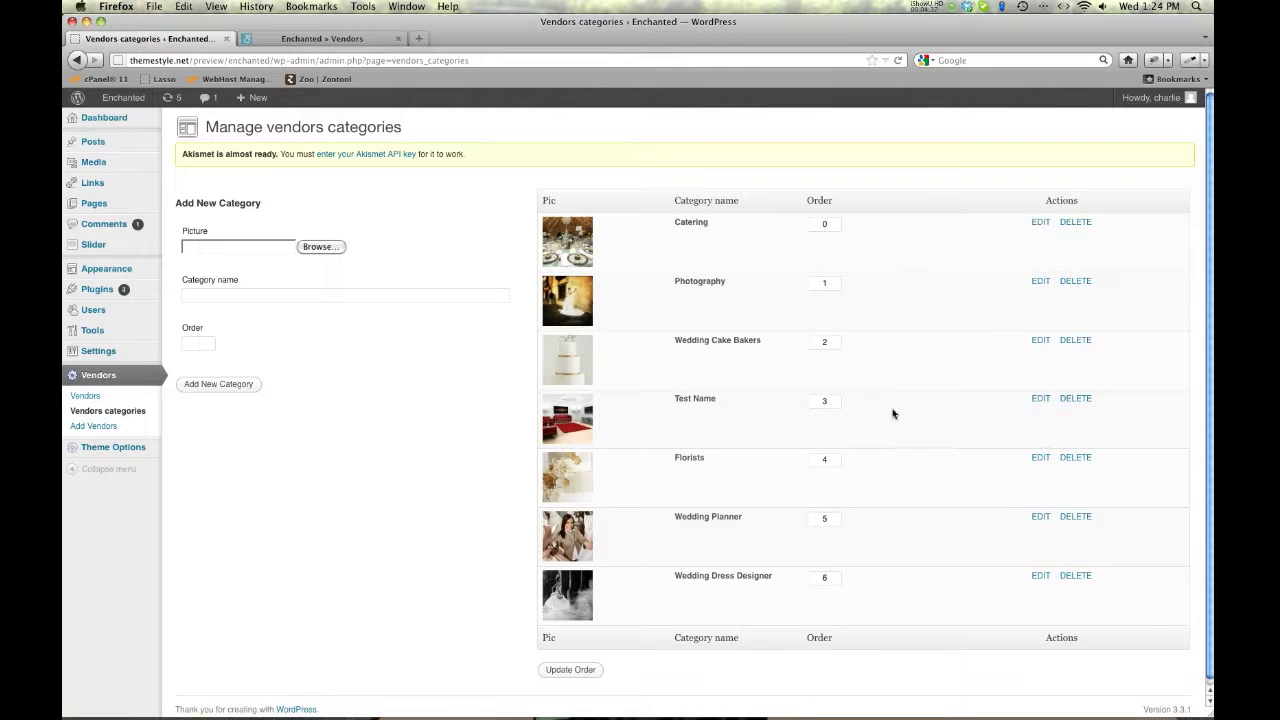
click(1073, 400)
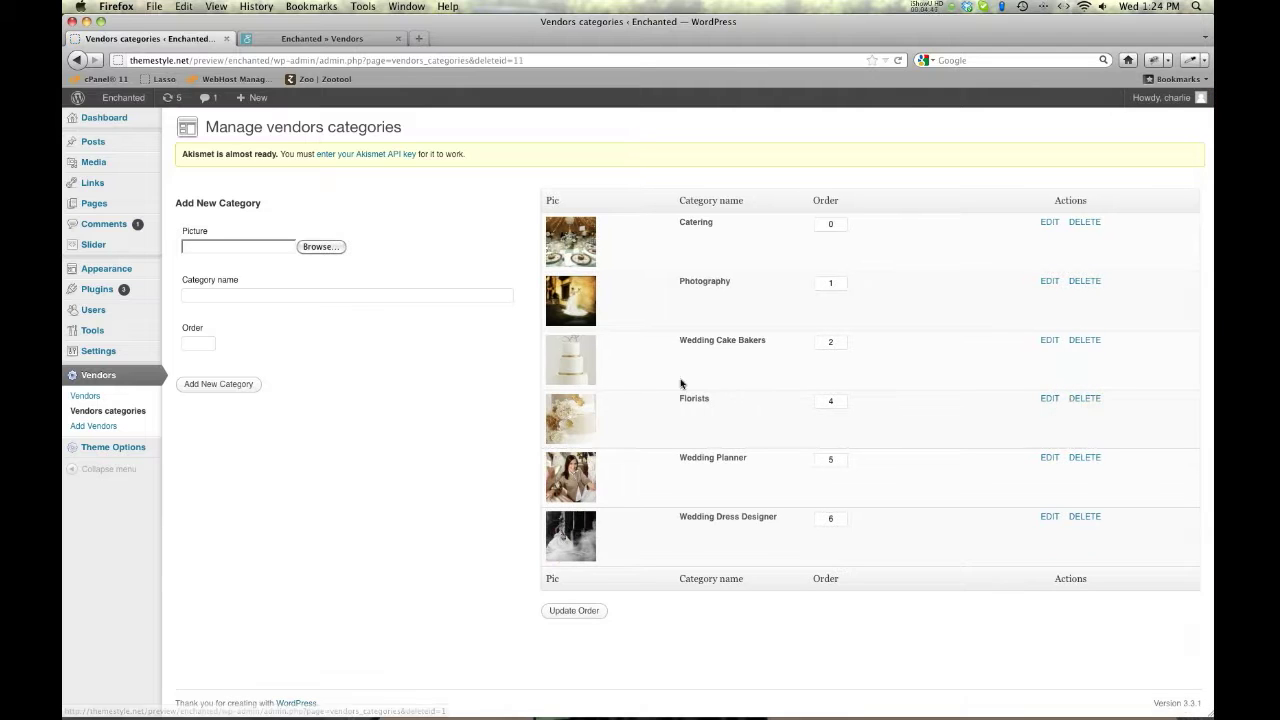
click(448, 415)
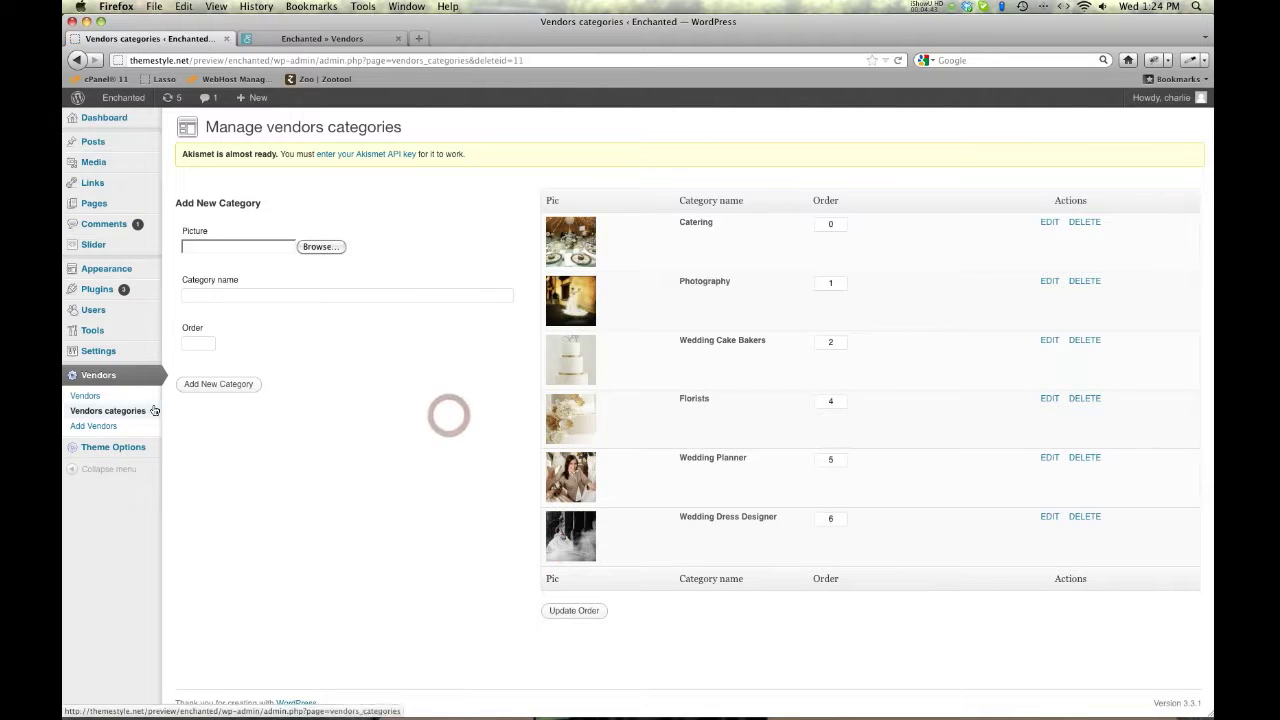
click(93, 429)
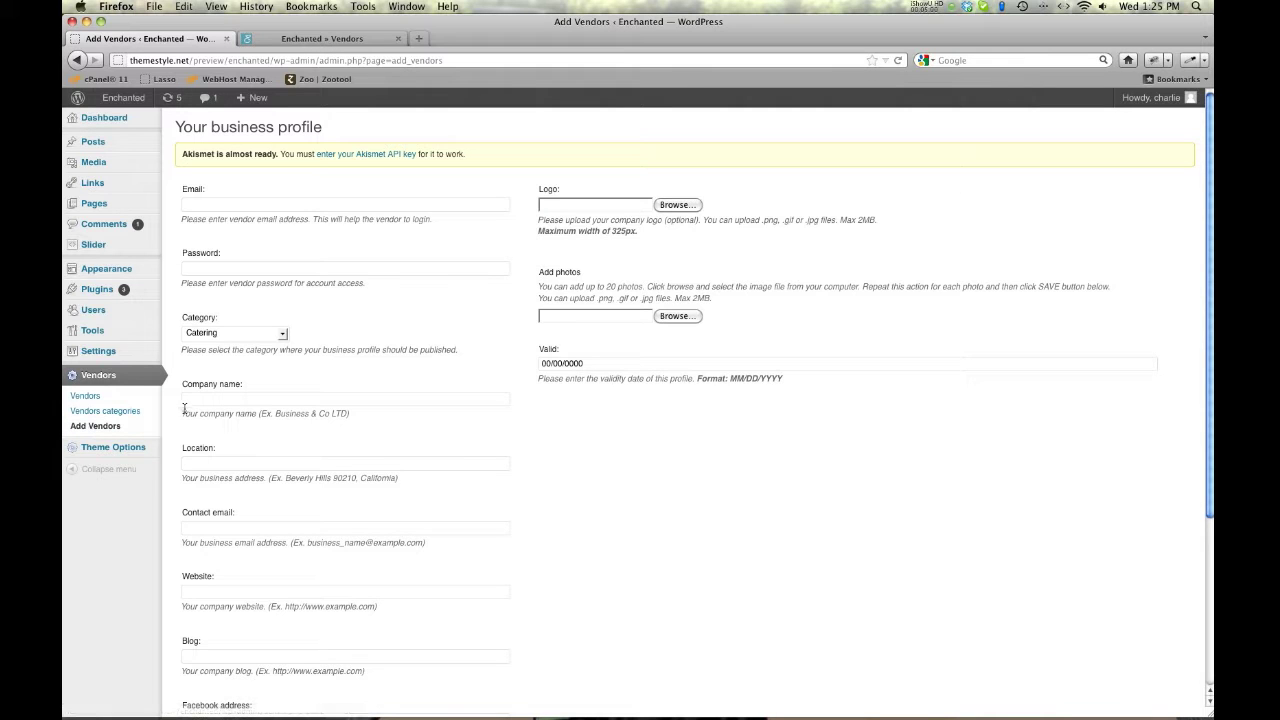
Step: Fill the new vendor's login e-mail and password from saved autocomplete suggestions
click(276, 207)
text(cc)
key(BackSpace)
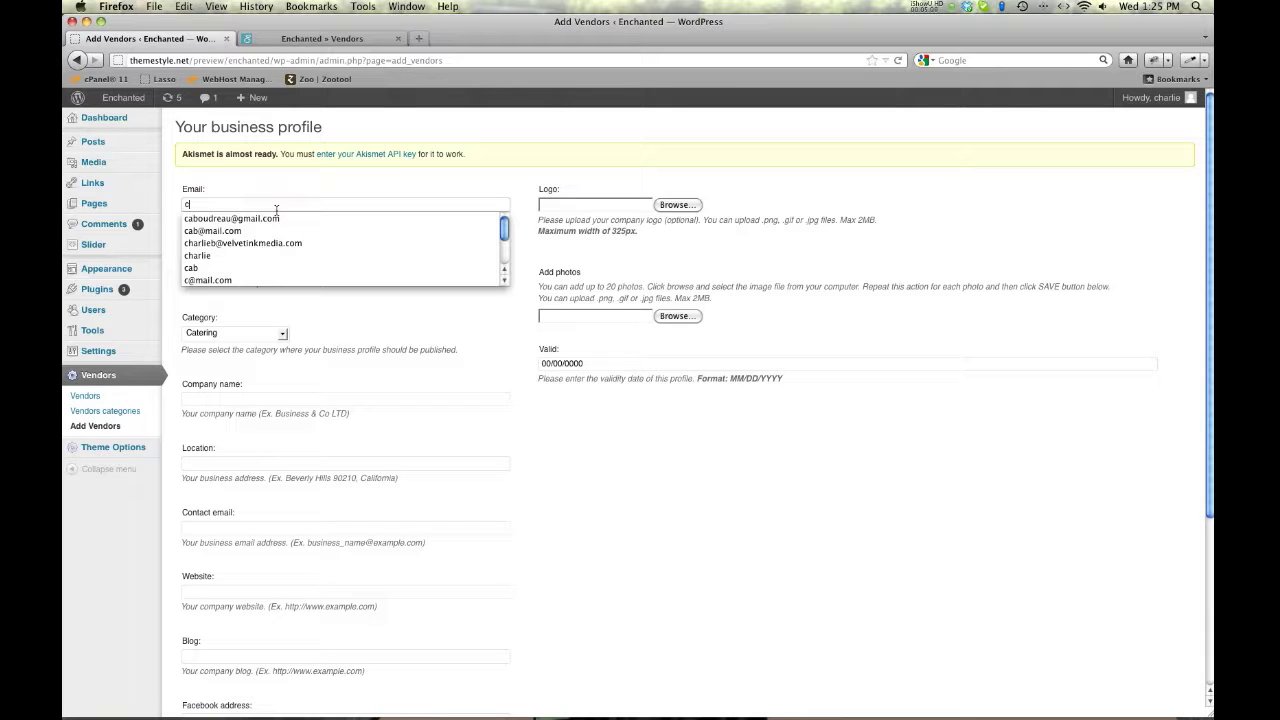
key(Down)
key(Tab)
text(cab)
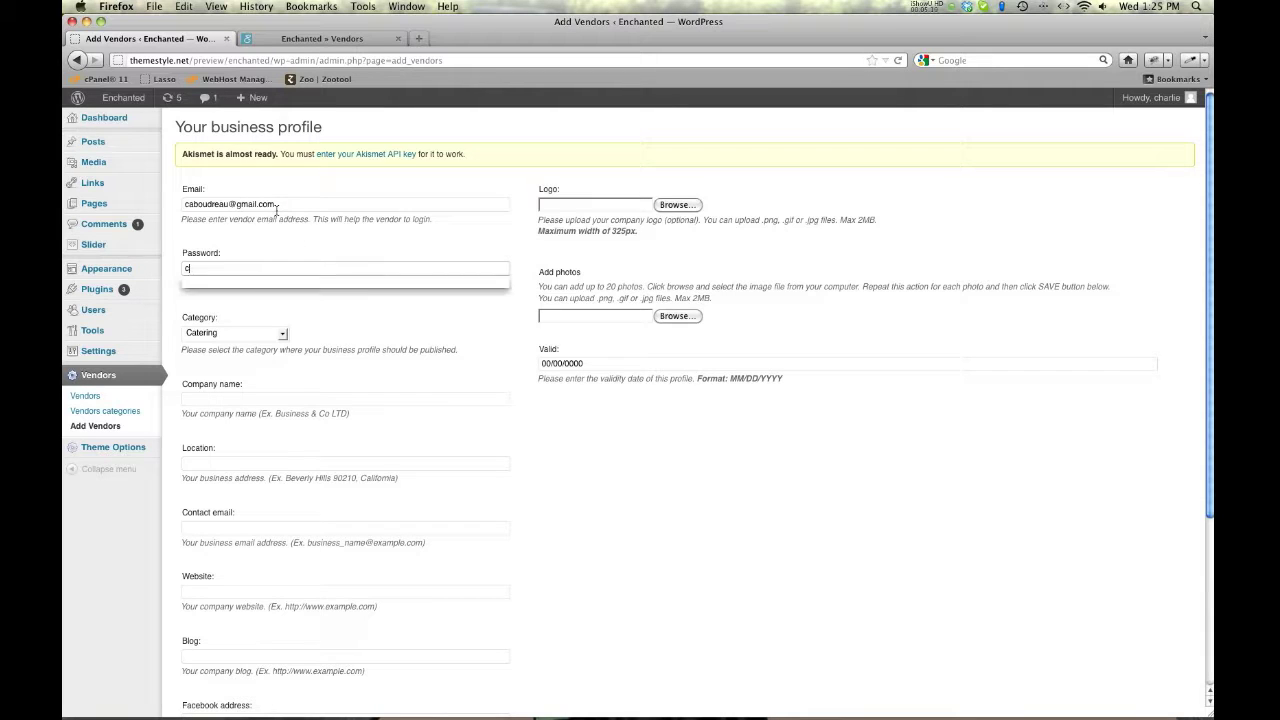
key(Down)
key(Tab)
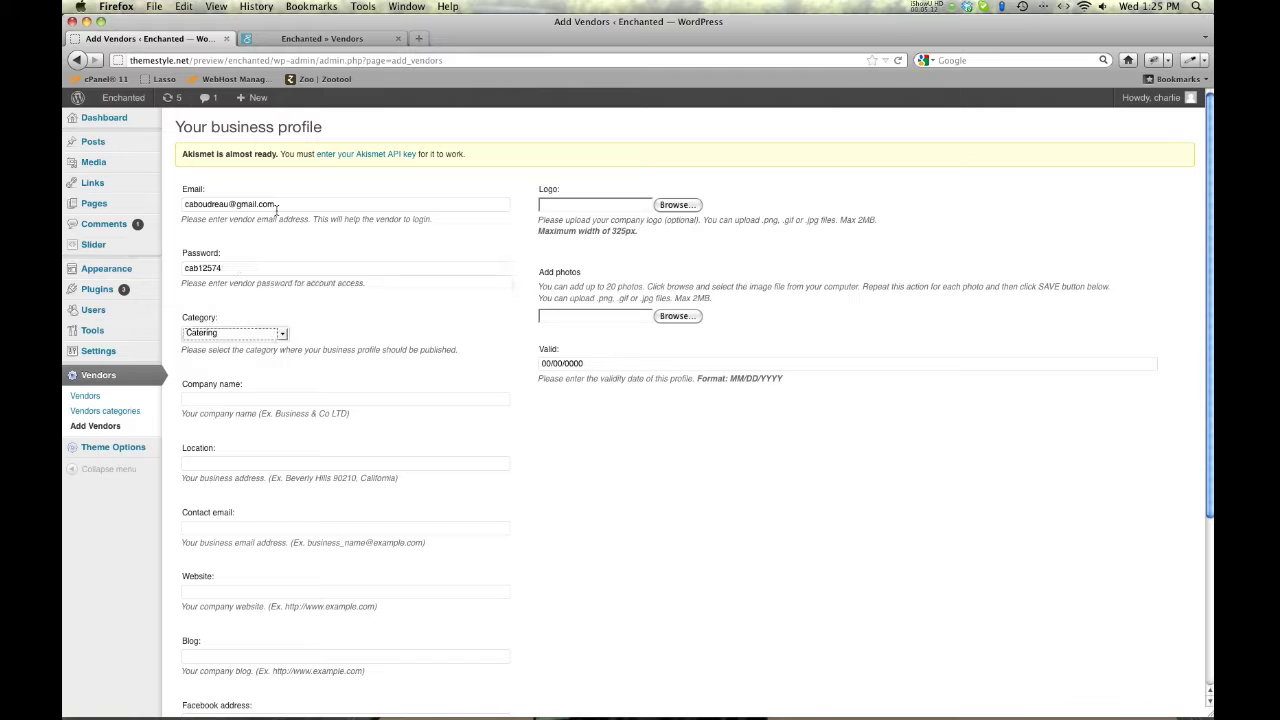
double_click(240, 272)
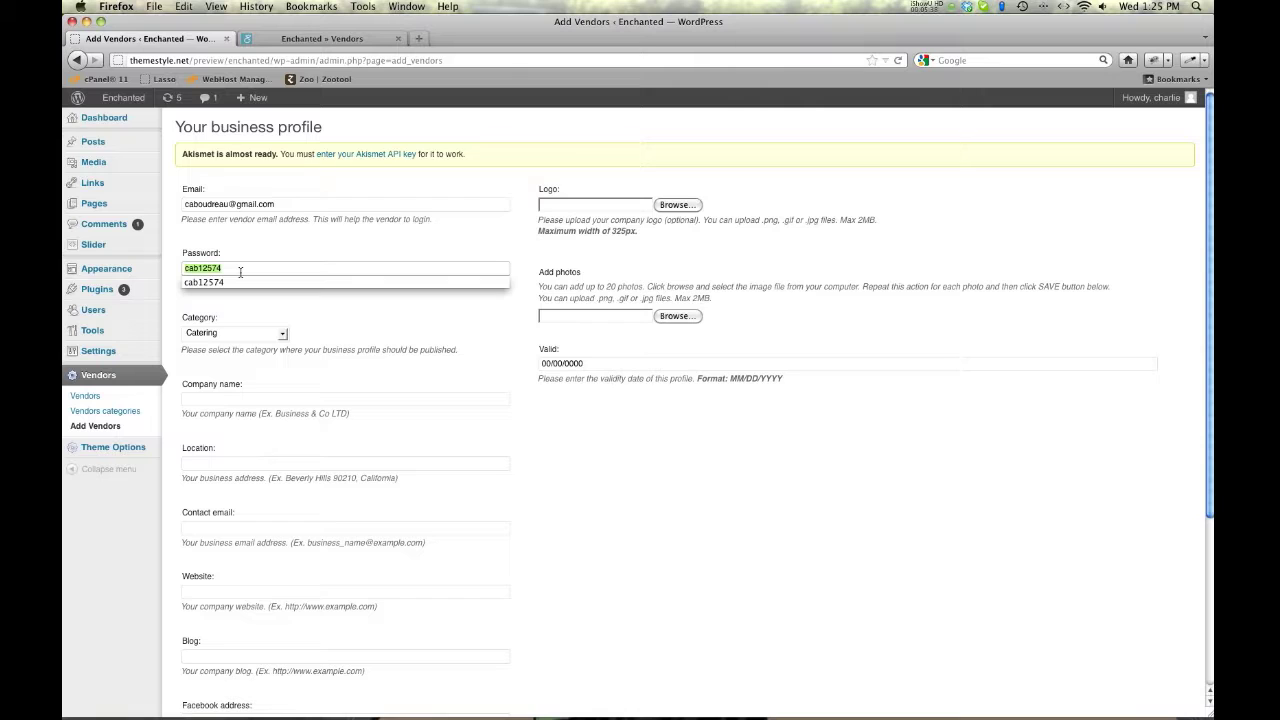
click(360, 337)
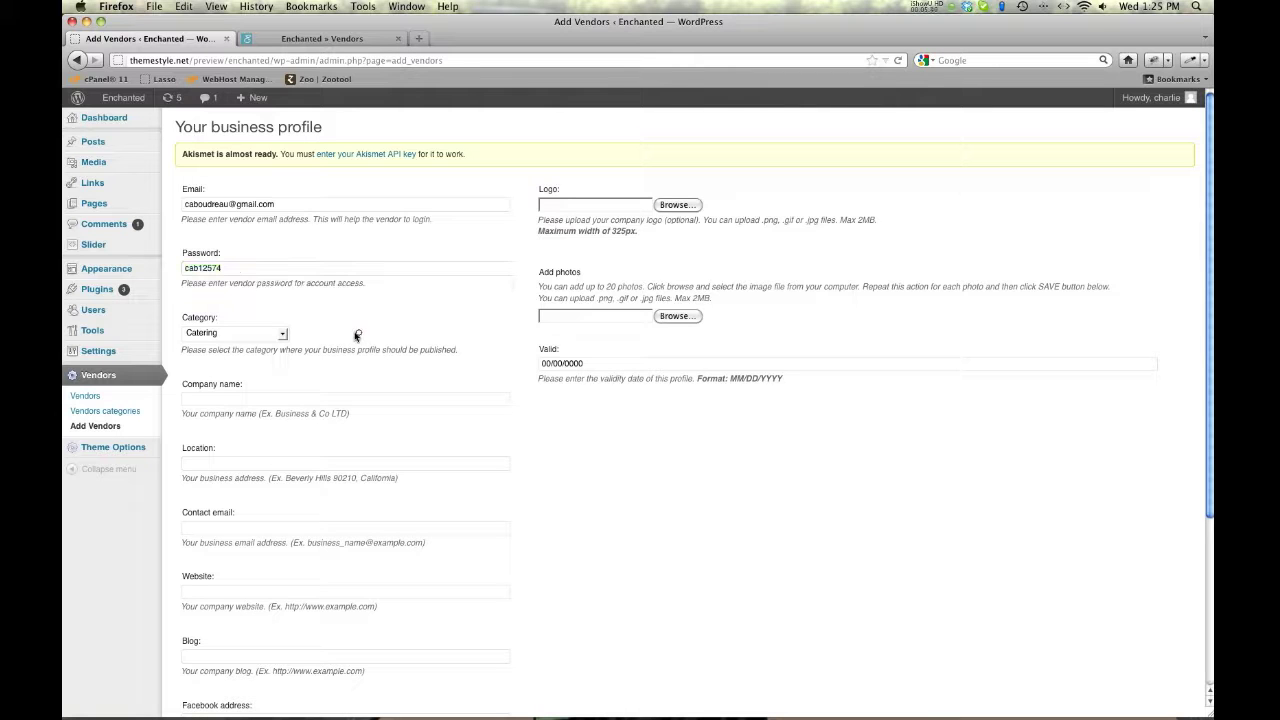
Step: Keep the Catering category and enter 'Compny NameHere' as the company name
click(284, 334)
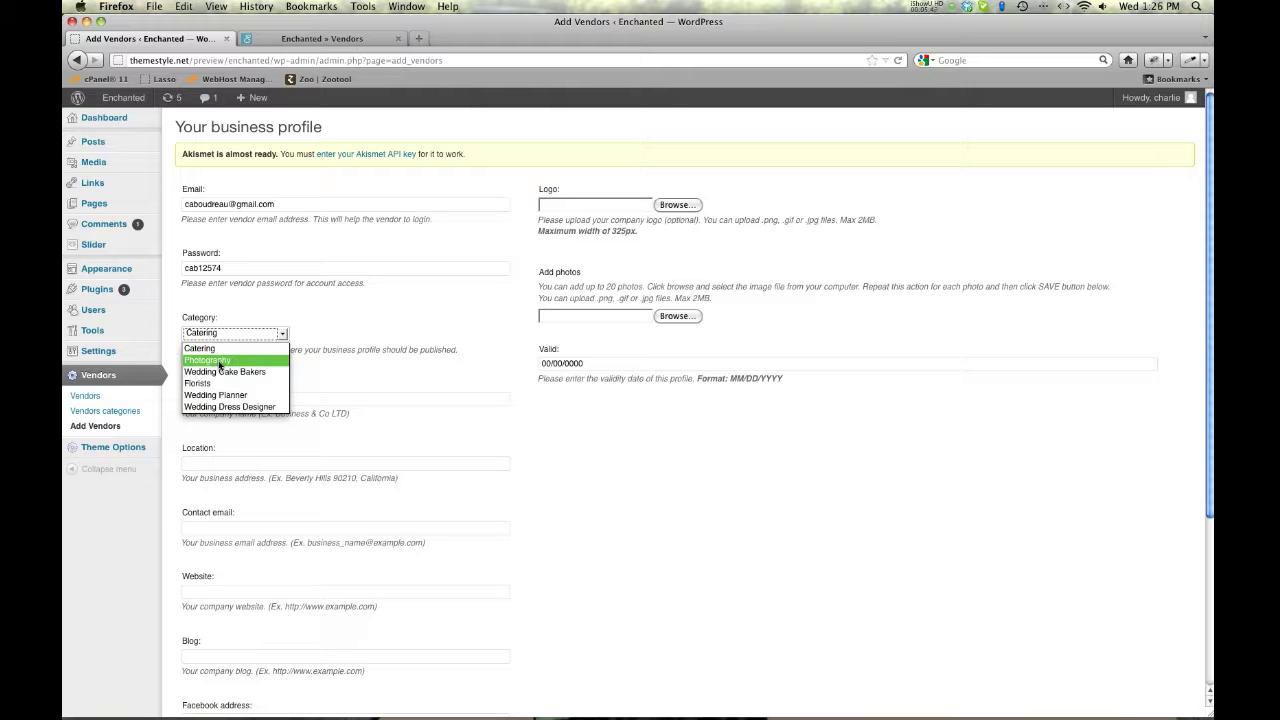
click(370, 297)
scroll(370, 297, down, 2)
click(305, 339)
text(Compan)
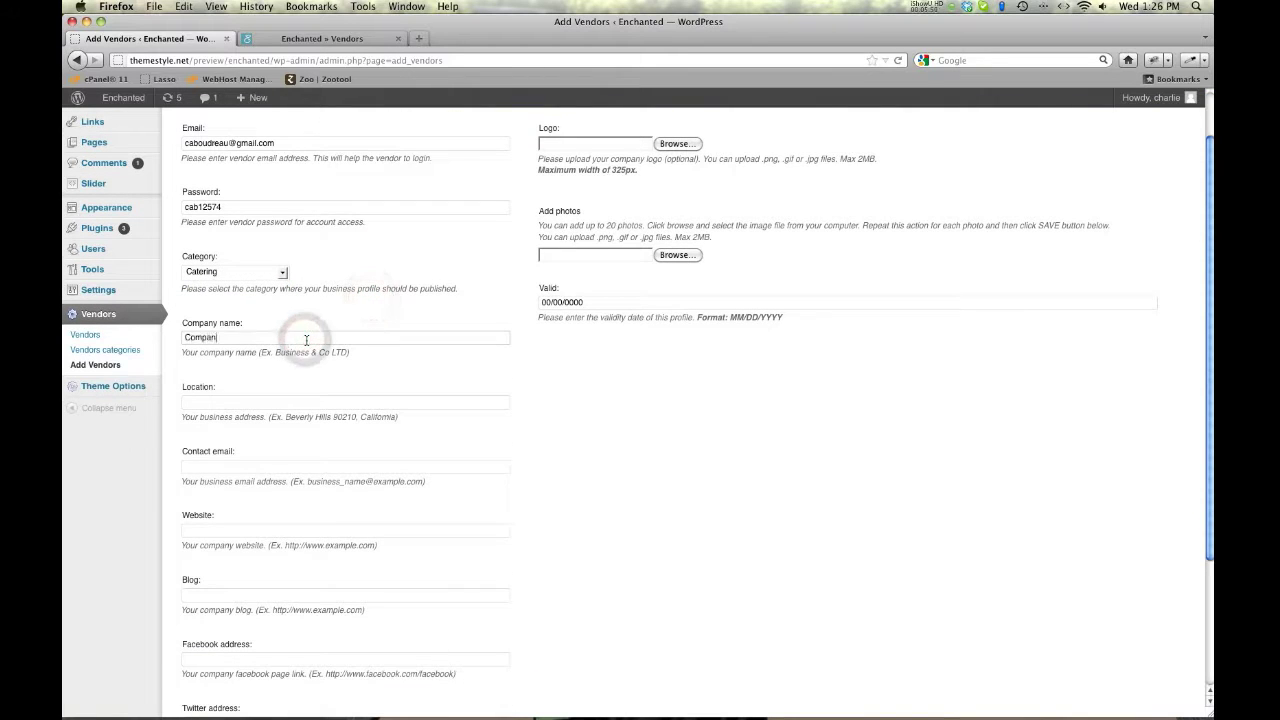
text(y NameHere)
key(Tab)
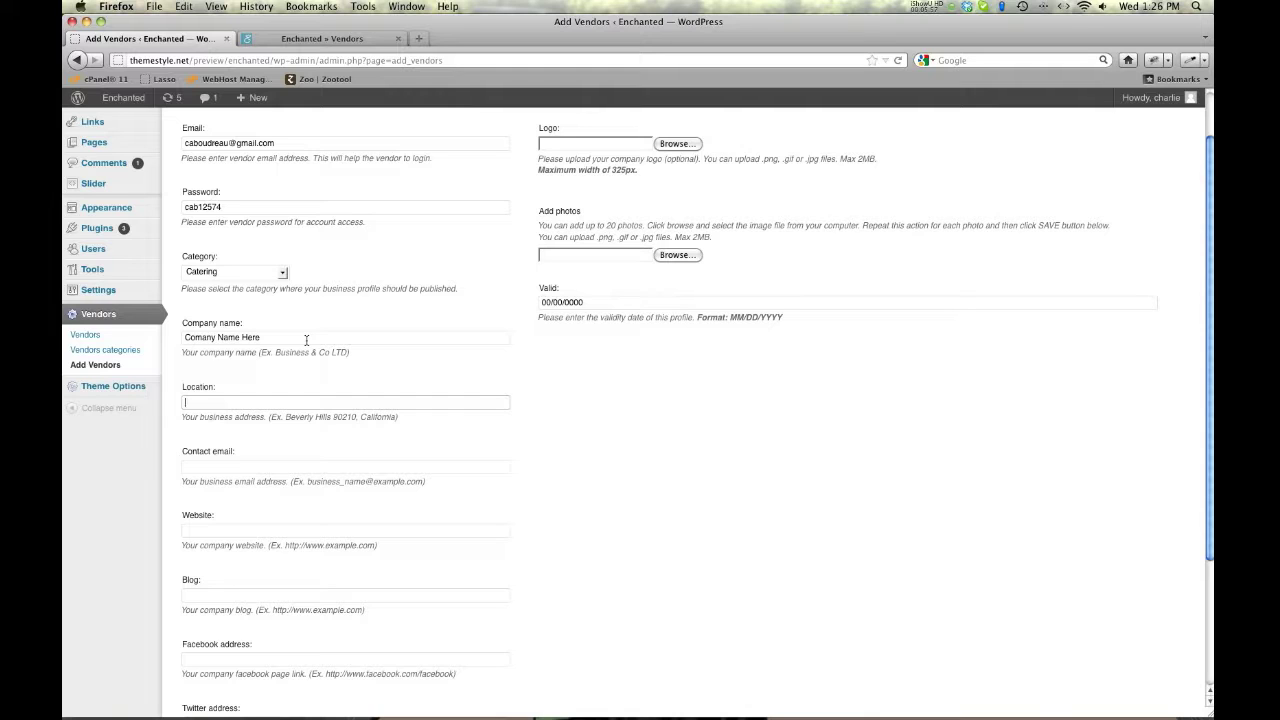
Step: Set location to Beverly Hills 90210, California and fill the saved contact e-mail
text(Be)
key(Down)
key(Return)
key(Tab)
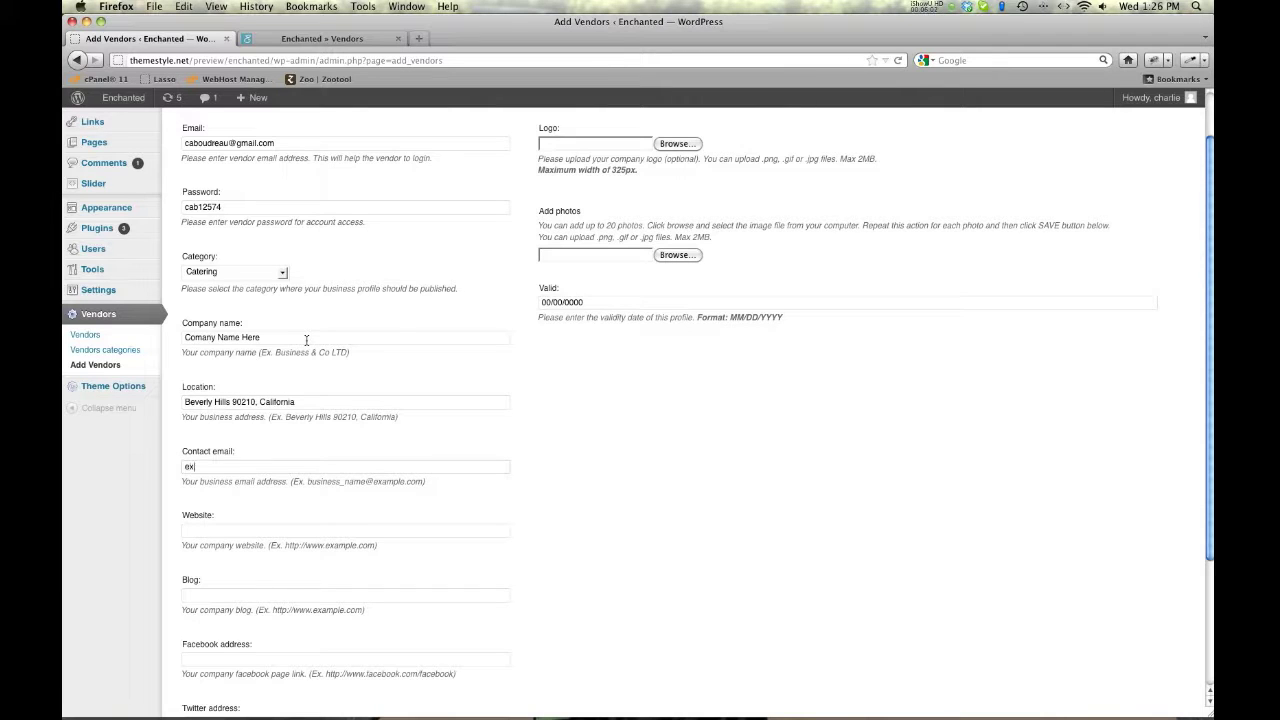
text(mail)
key(Down)
key(Return)
key(Tab)
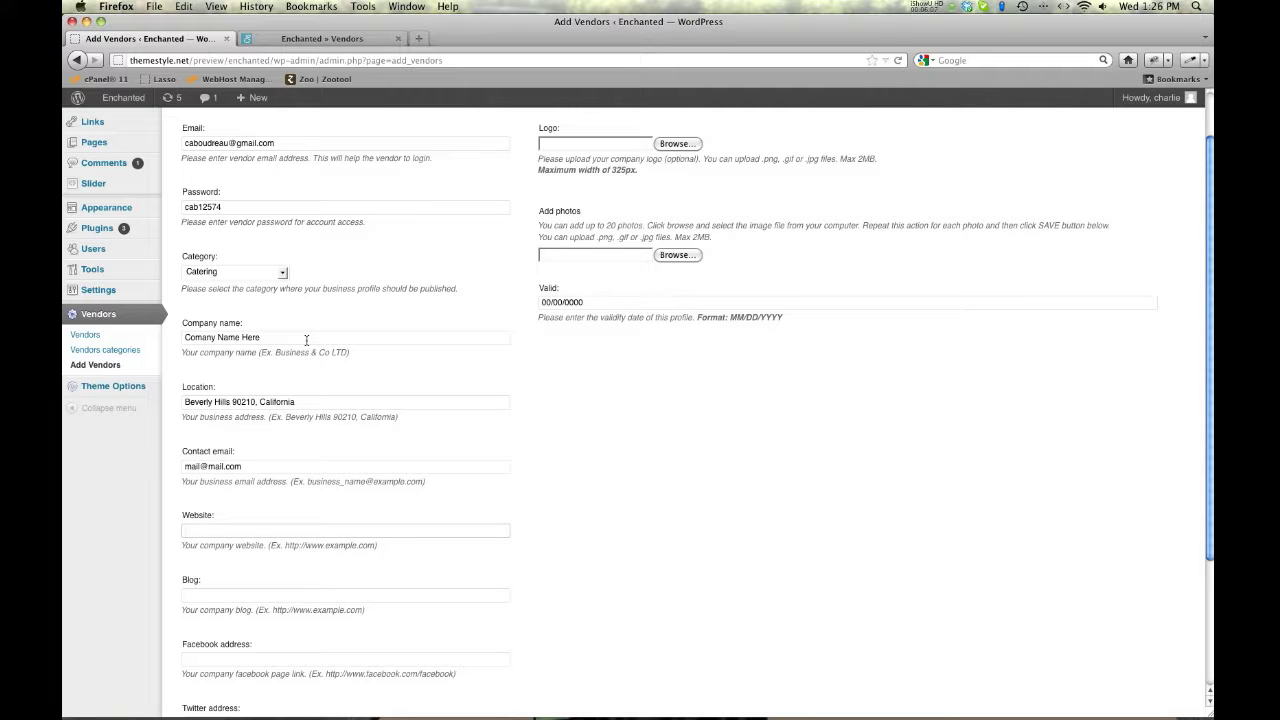
text(htt)
key(Down)
key(Return)
key(Tab)
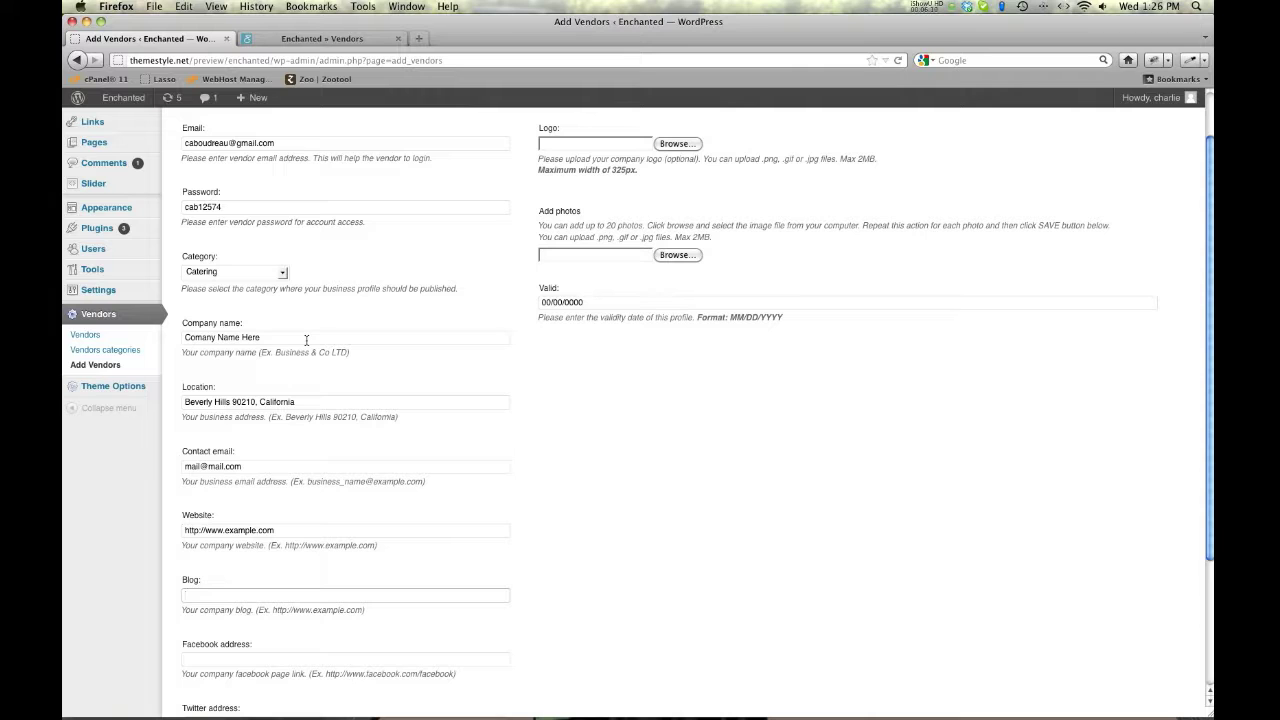
text(b)
key(Down)
key(Return)
key(Tab)
scroll(520, 427, down, 4)
text(face)
key(Down)
key(Return)
key(Tab)
text(twit)
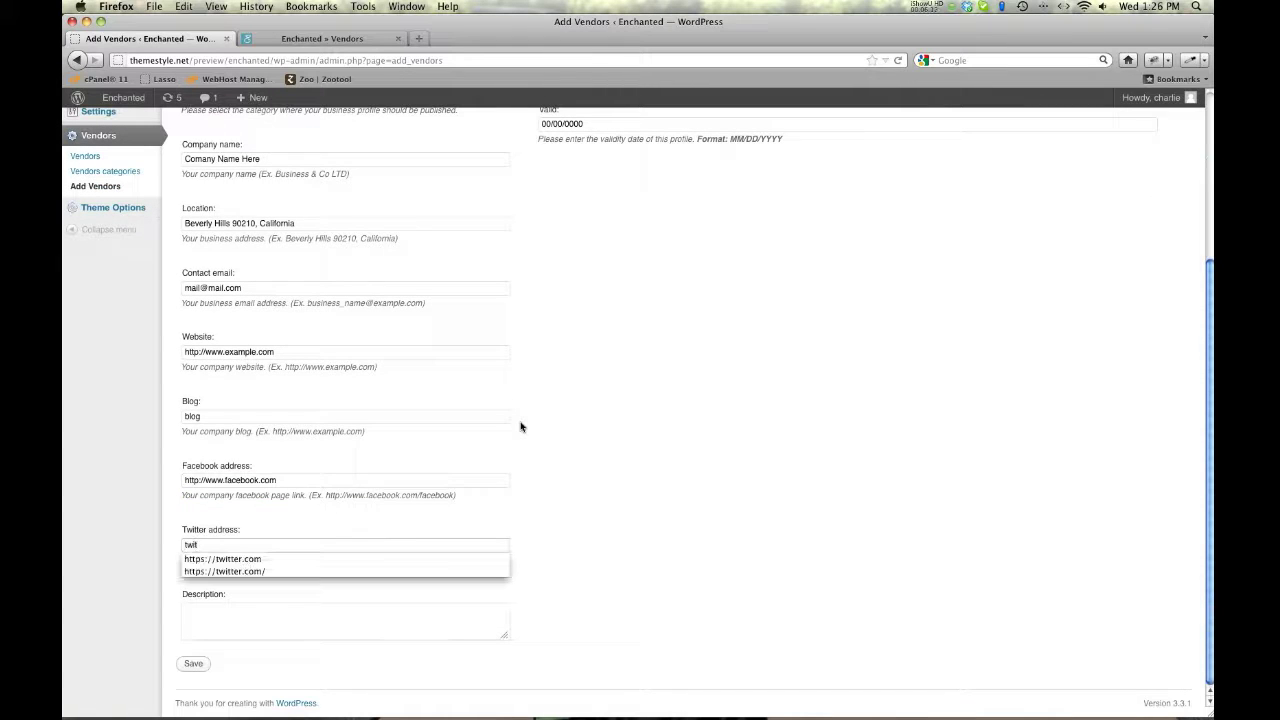
key(Down)
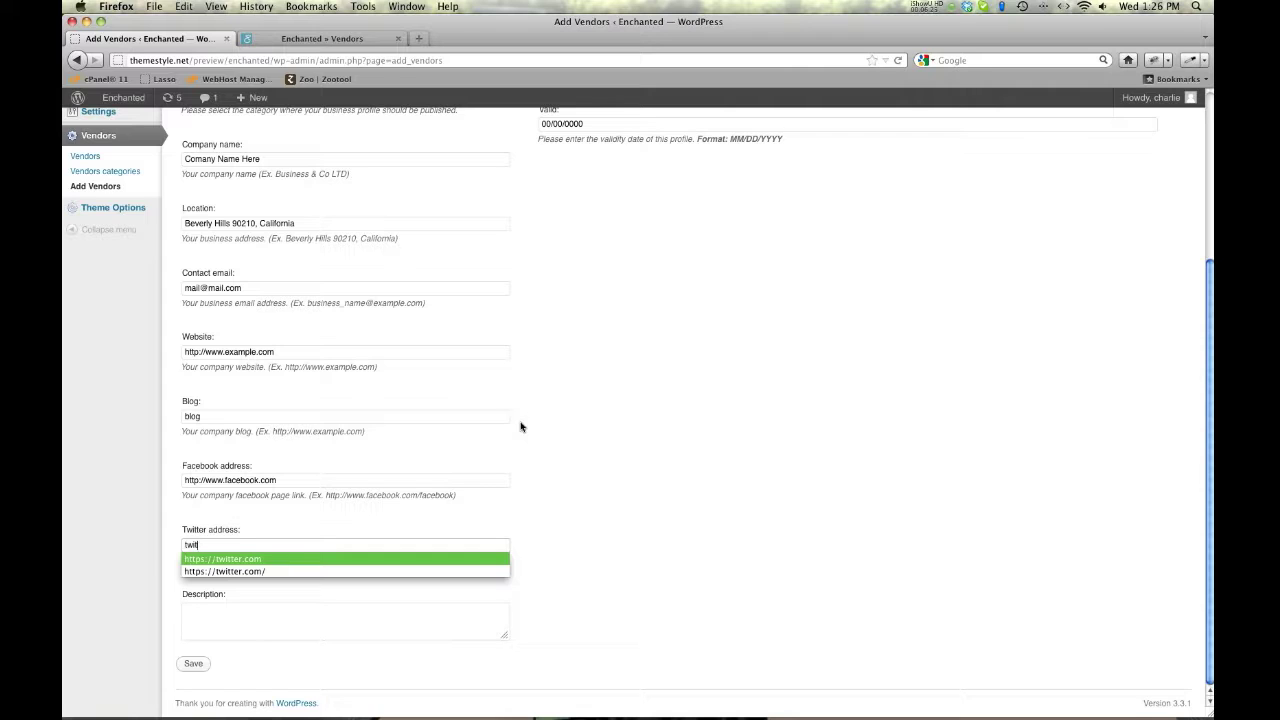
key(Tab)
text(sdlkfjdsklfj kdsjflsdjlldjflsdjflksdjfk jsdfdslfkjsldfjsdkfjlsdkjf ksljsdkljklj)
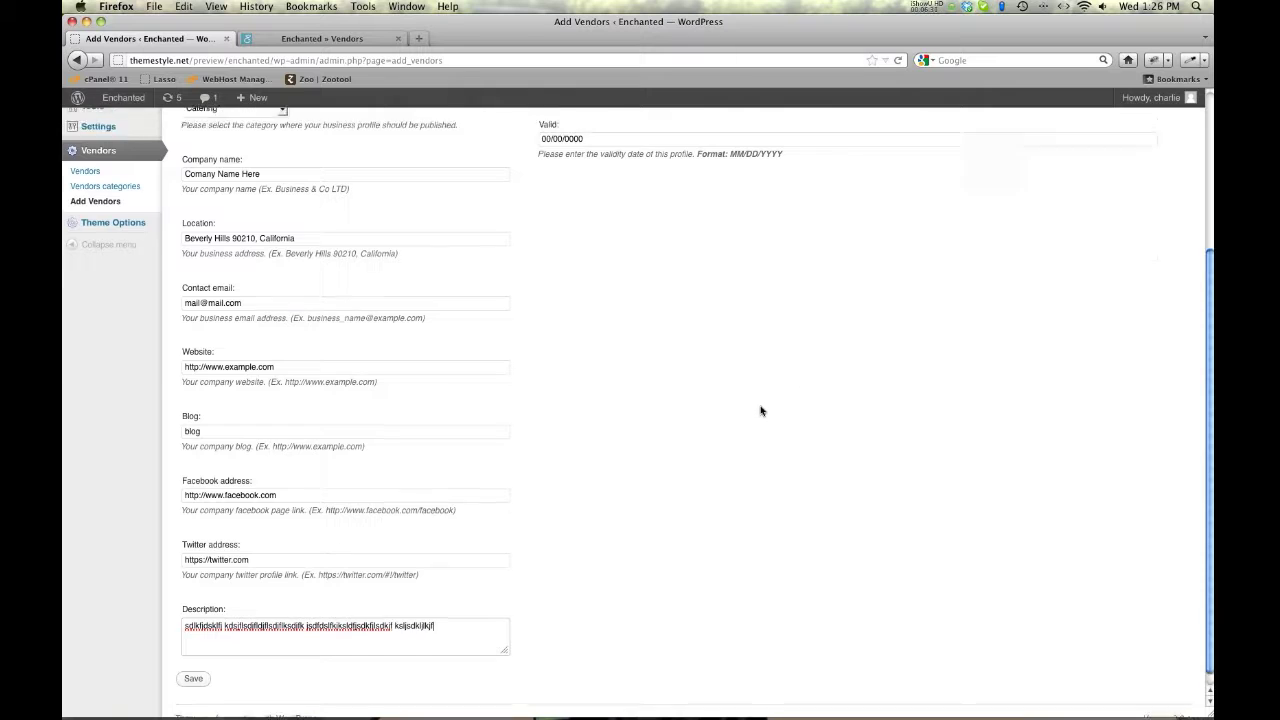
scroll(761, 409, up, 5)
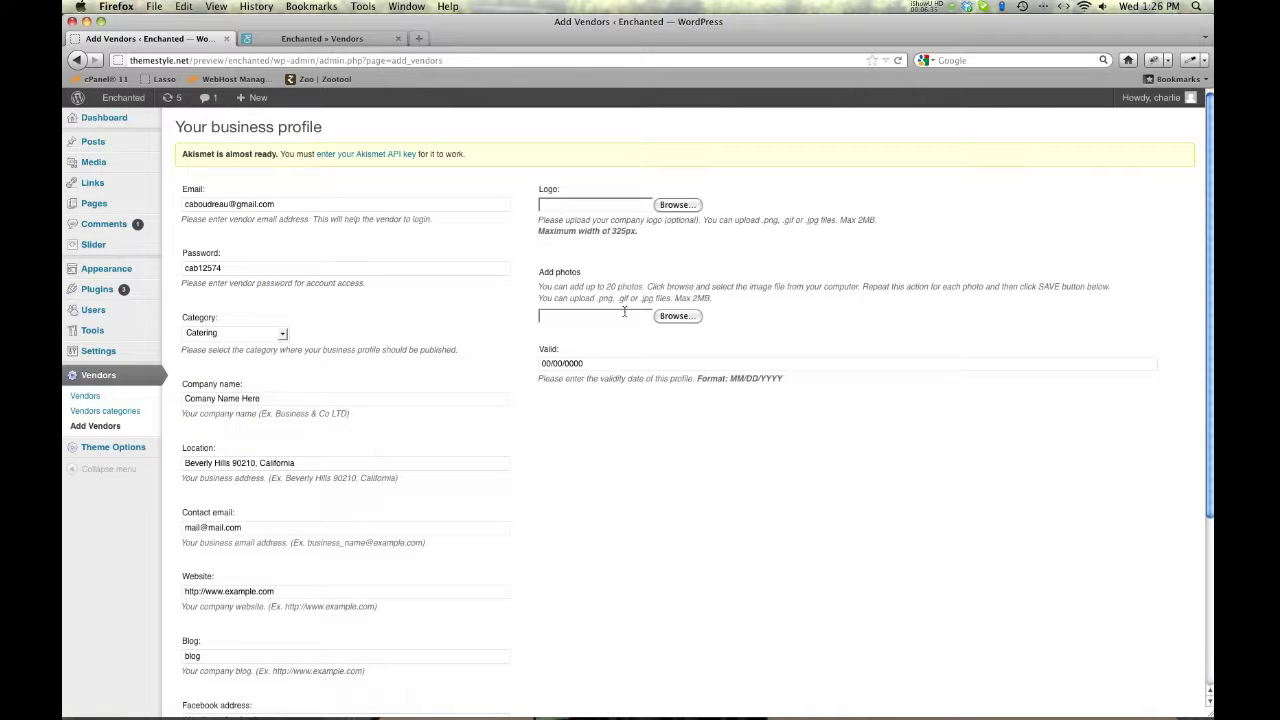
Step: On the site, open Joe's Photograhy profile in the Photography category
click(321, 40)
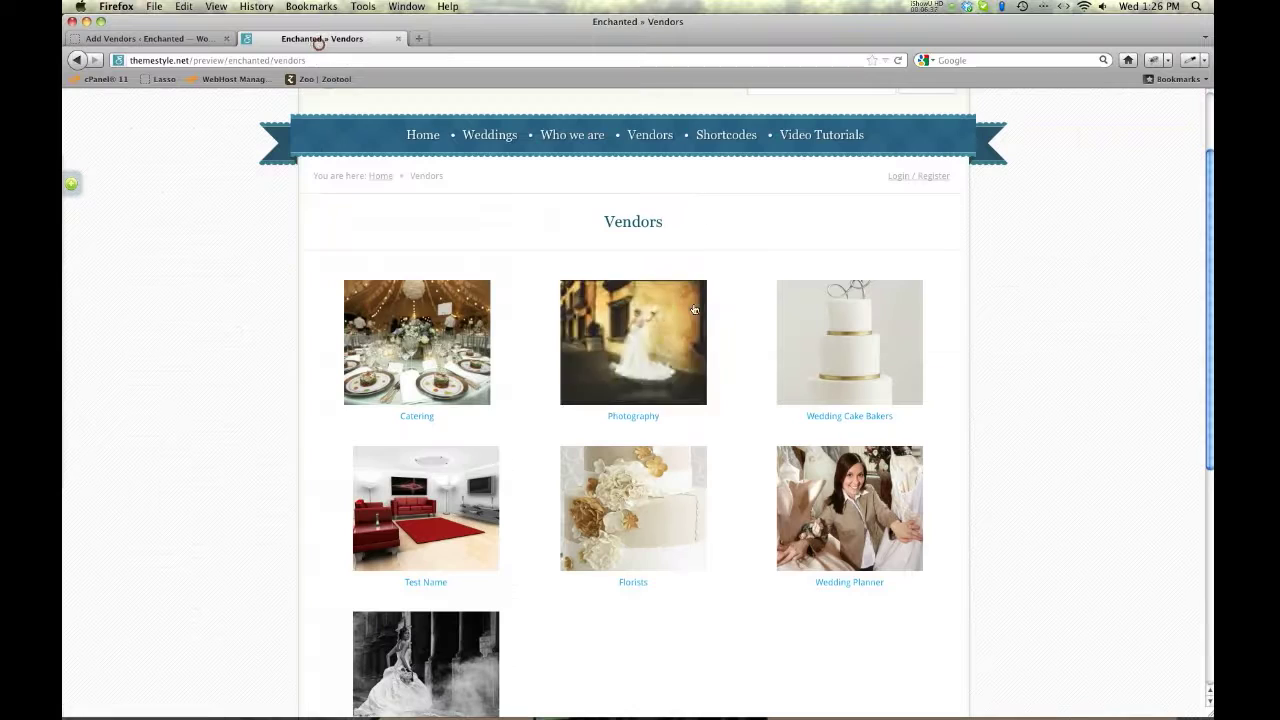
click(678, 327)
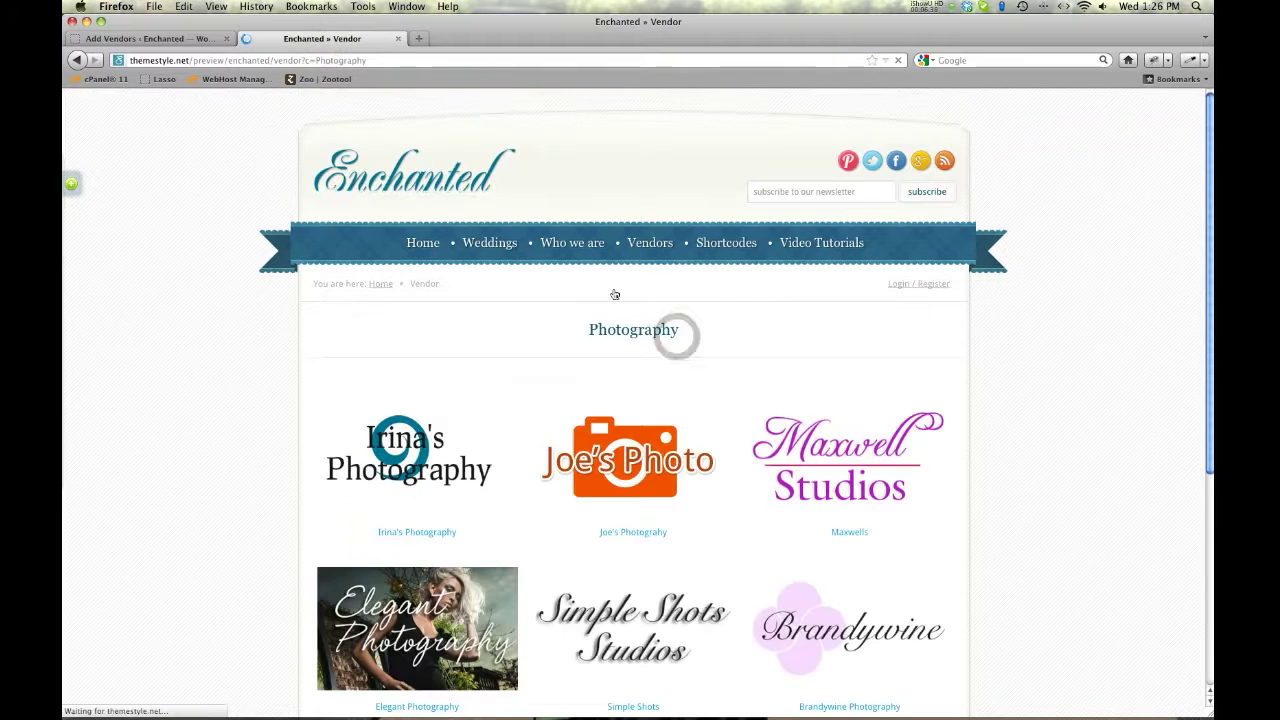
click(633, 487)
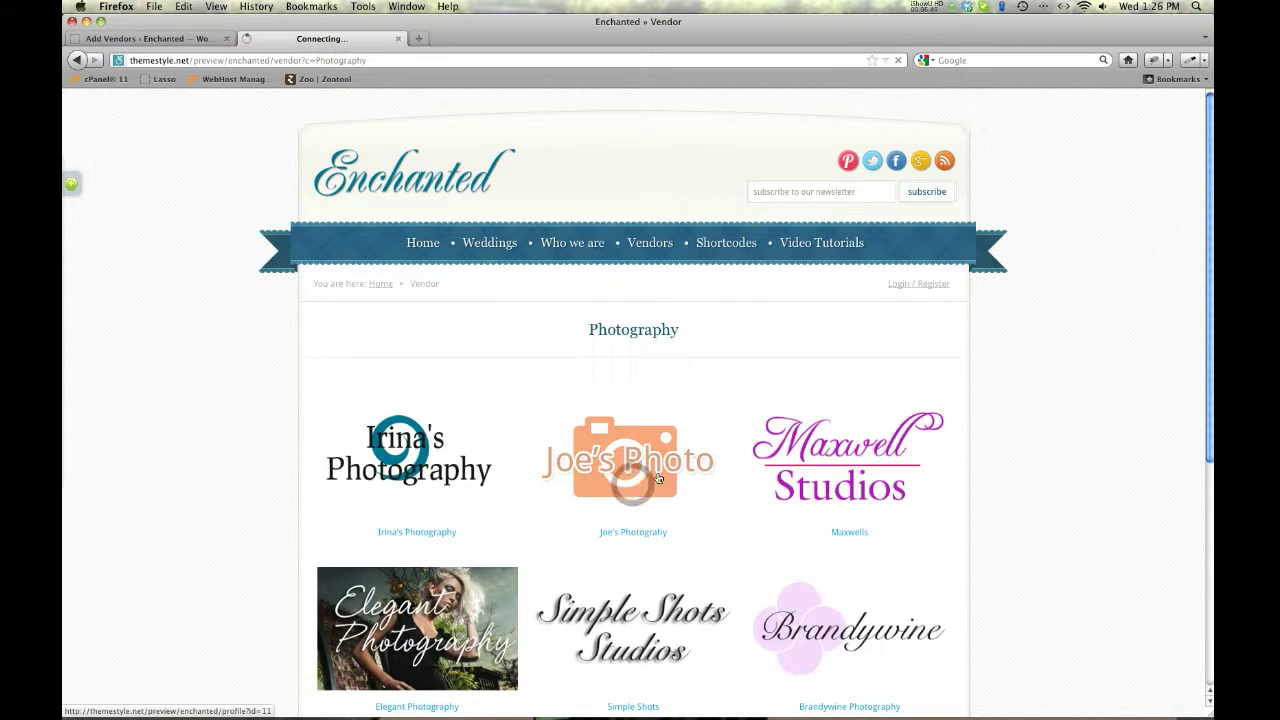
scroll(691, 440, down, 2)
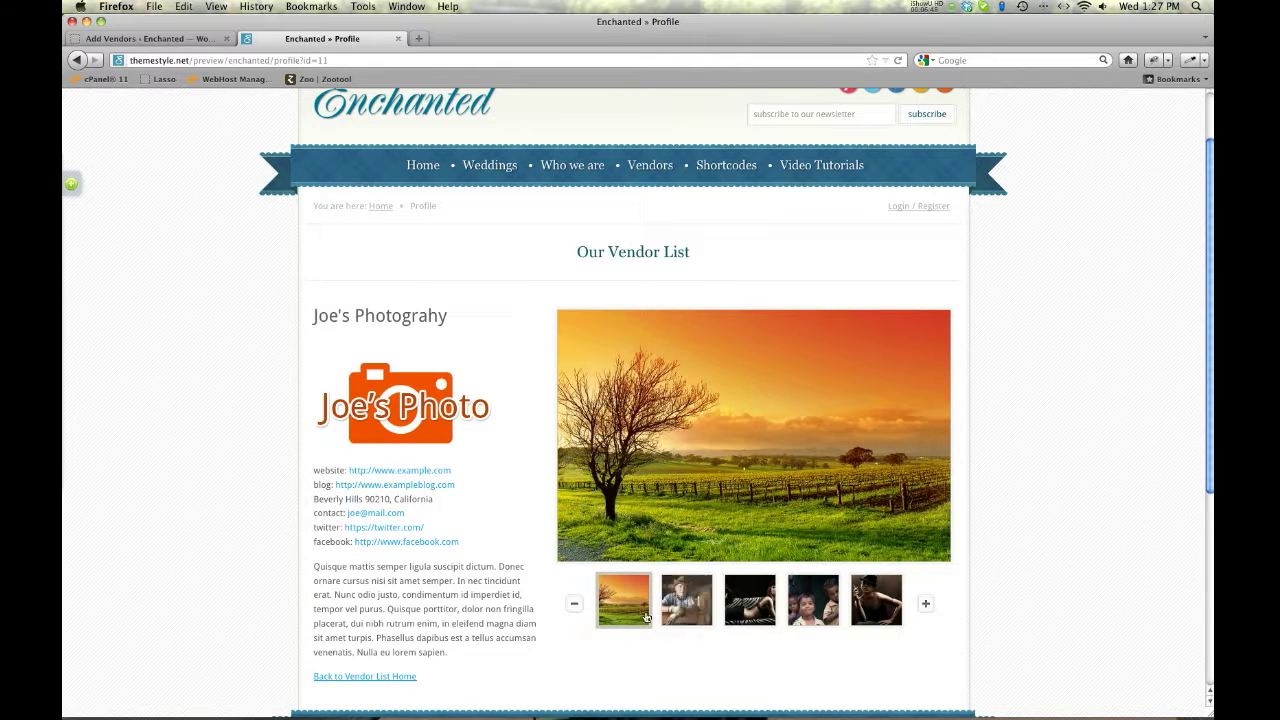
Step: Browse the profile's photo thumbnails, show the baby photo large, then return to Add Vendors
click(926, 605)
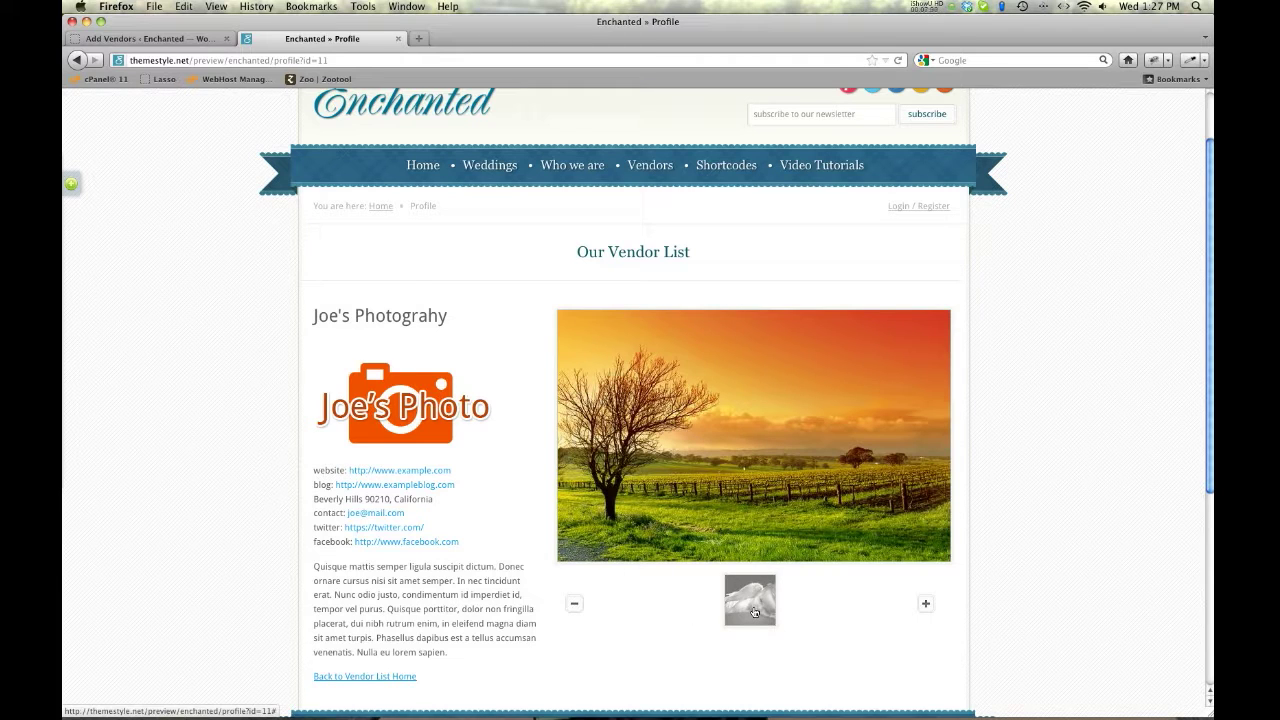
click(563, 608)
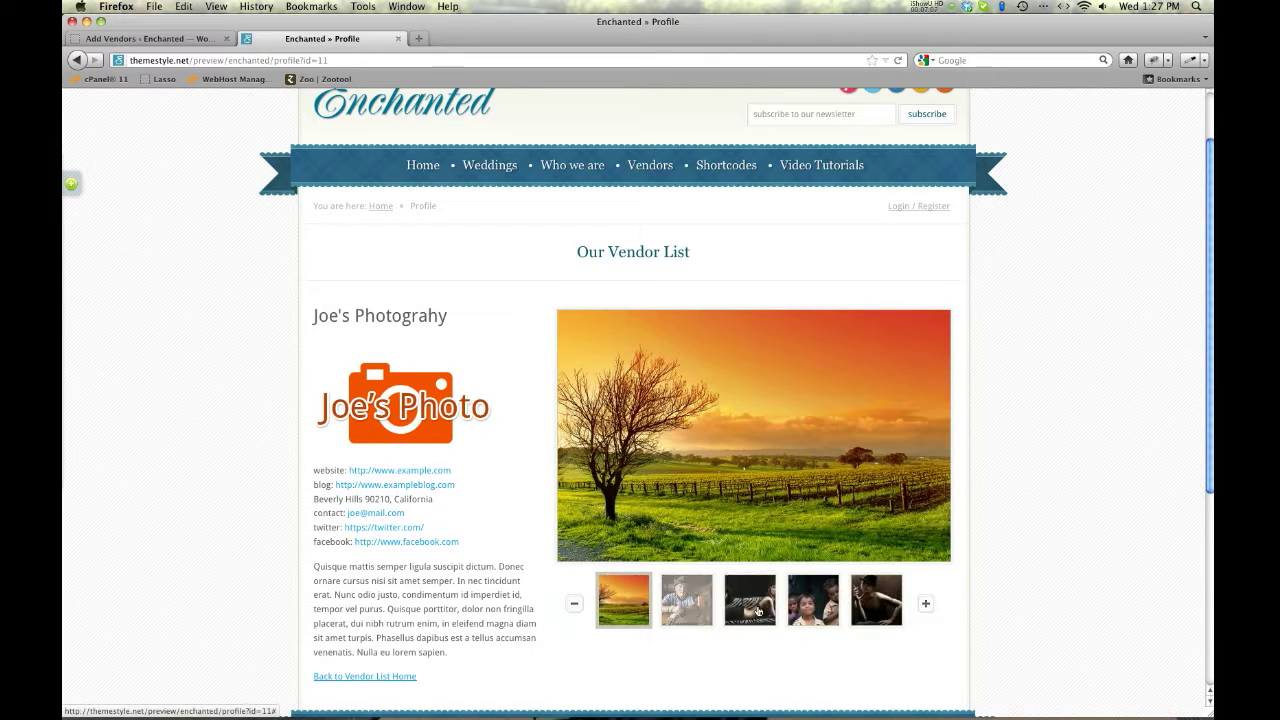
click(926, 606)
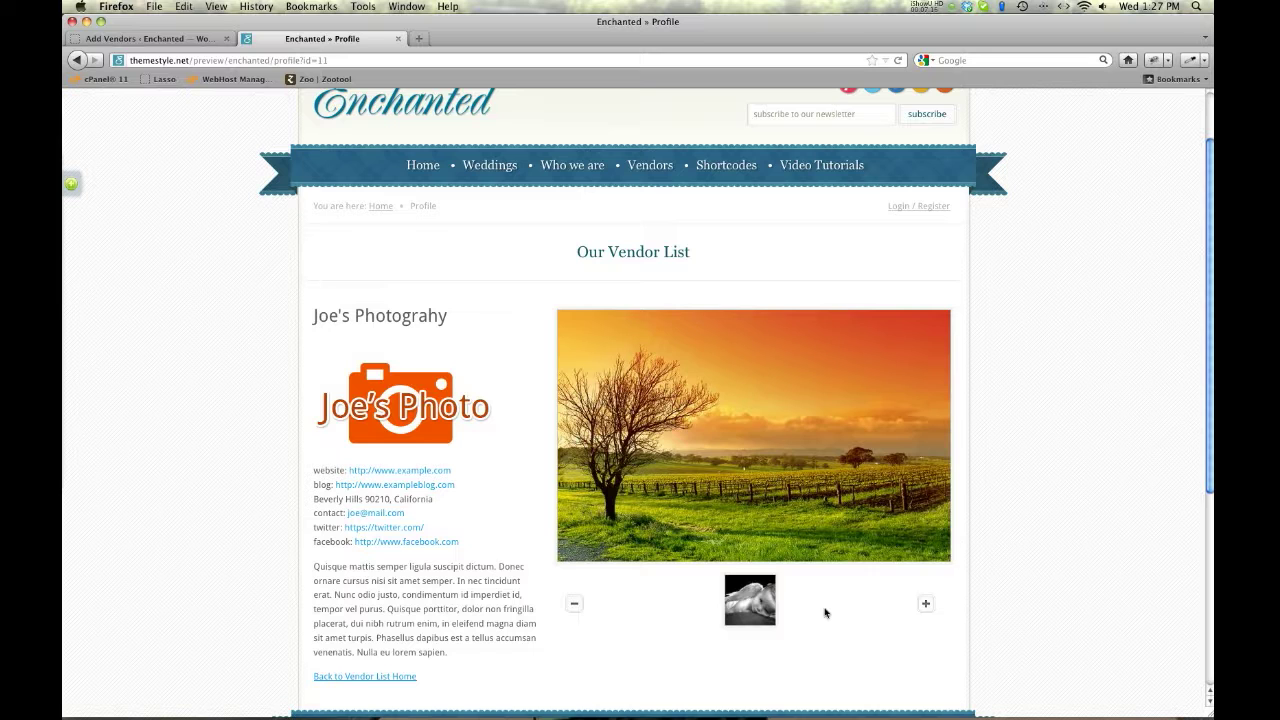
click(729, 614)
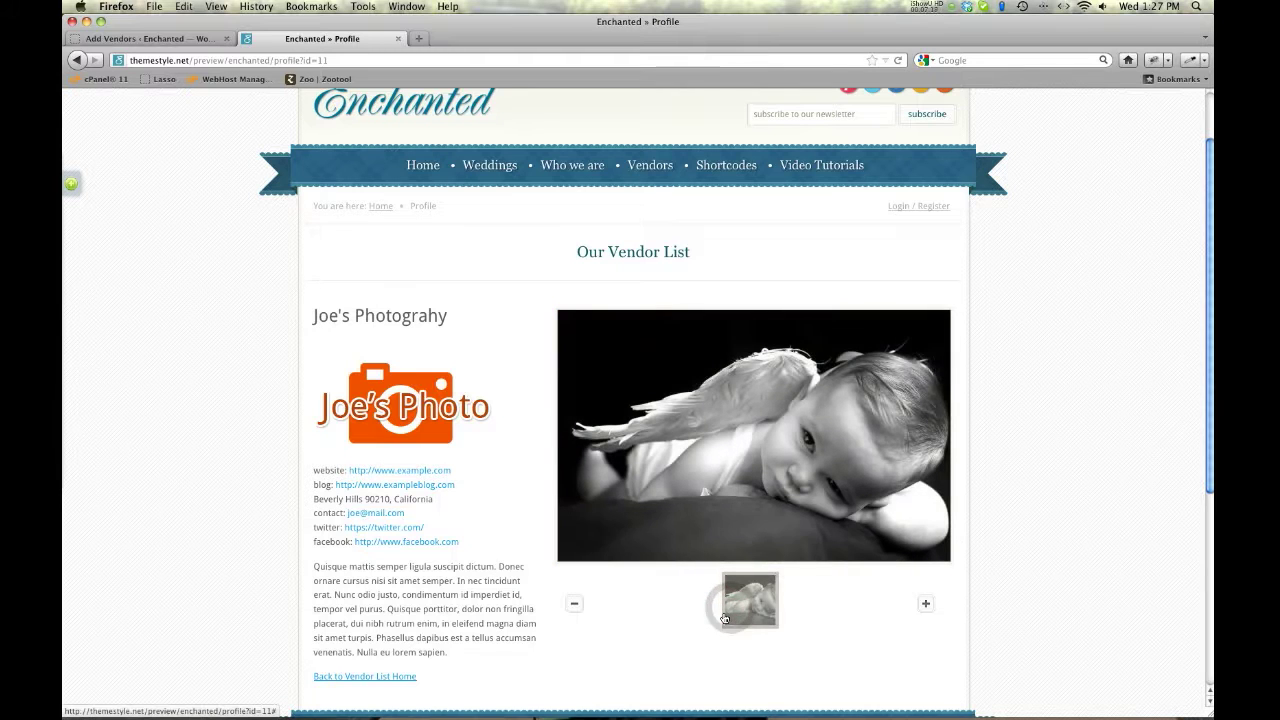
click(148, 38)
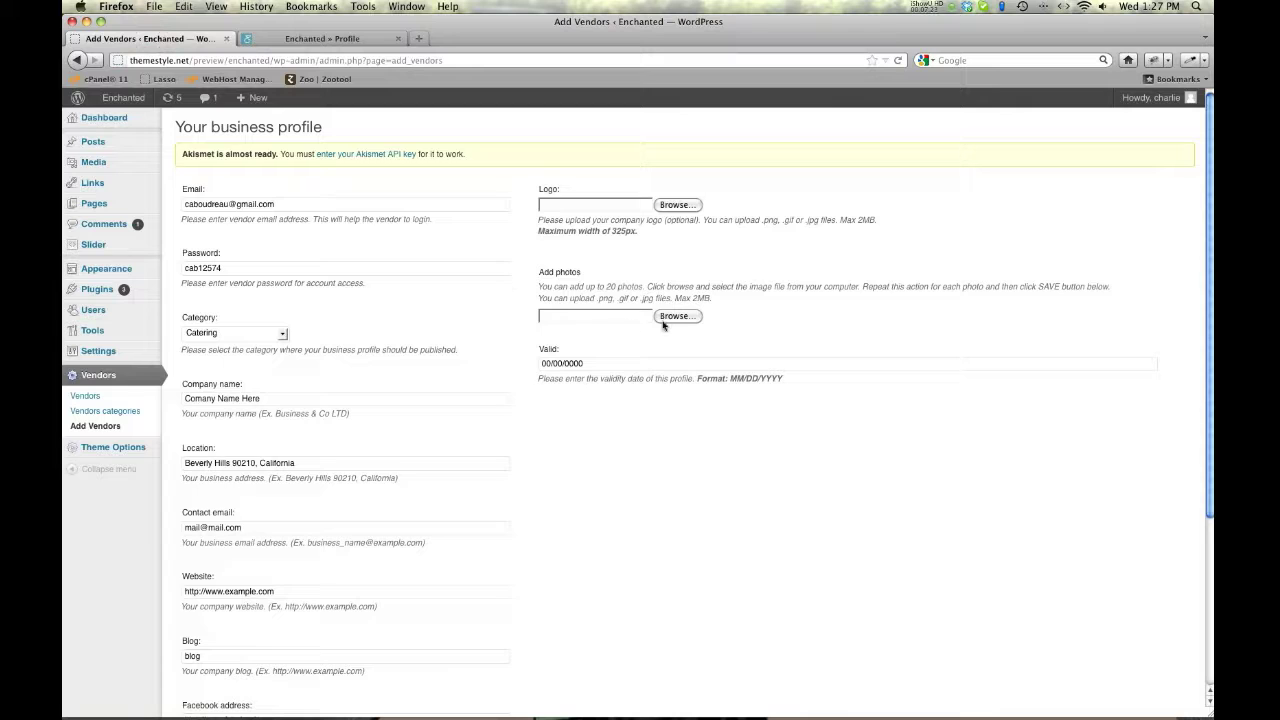
Step: Replace the placeholder Valid date with 12/12/2013 and save the new vendor's business profile
click(605, 363)
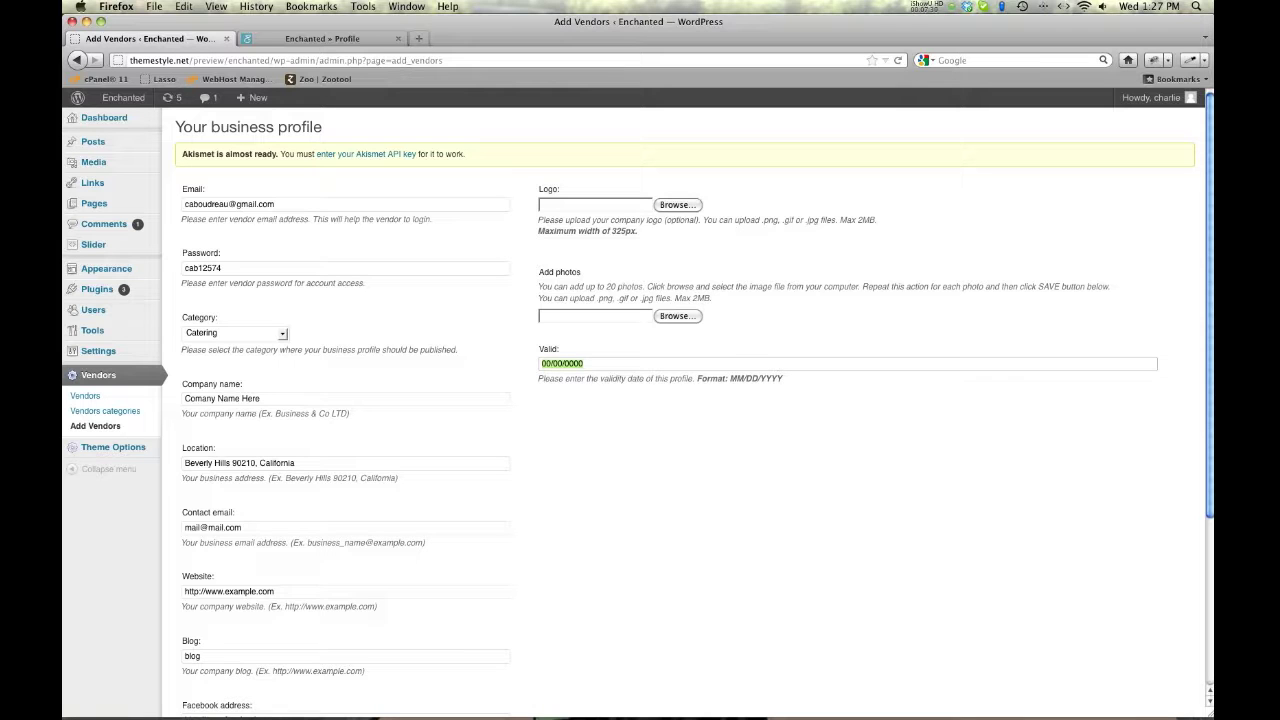
text(12/12/2013)
scroll(606, 366, down, 5)
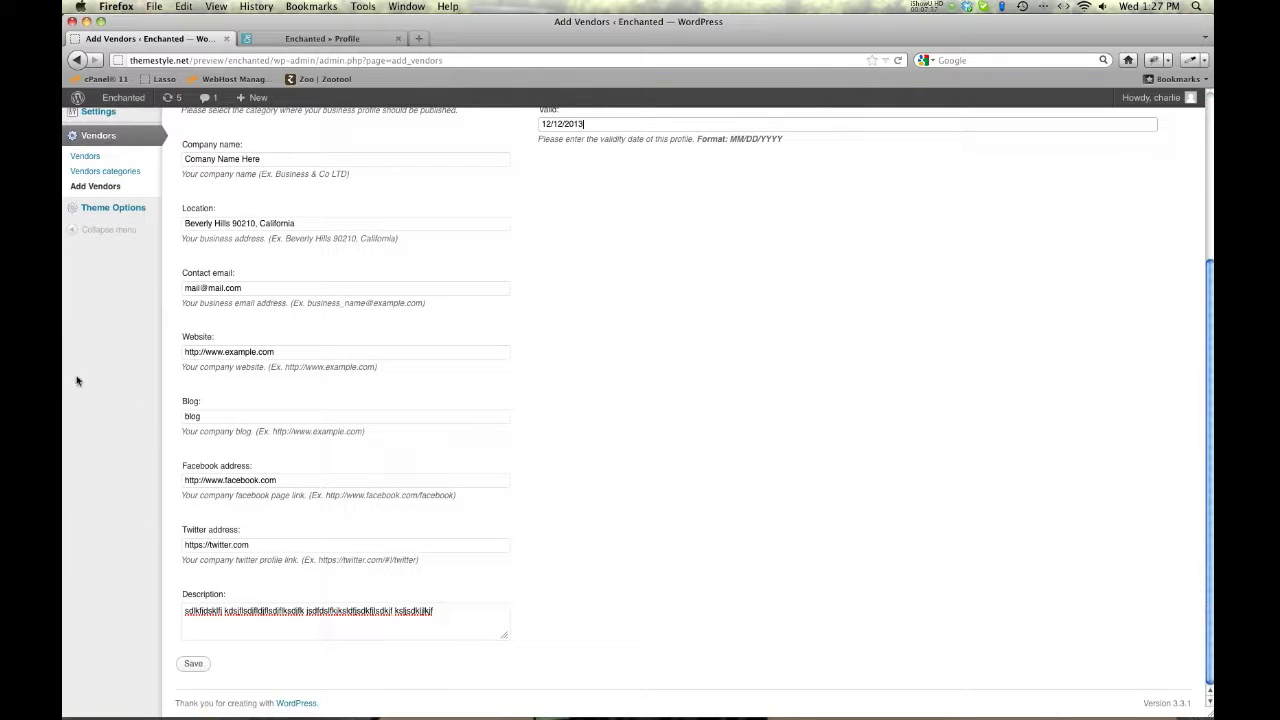
click(192, 665)
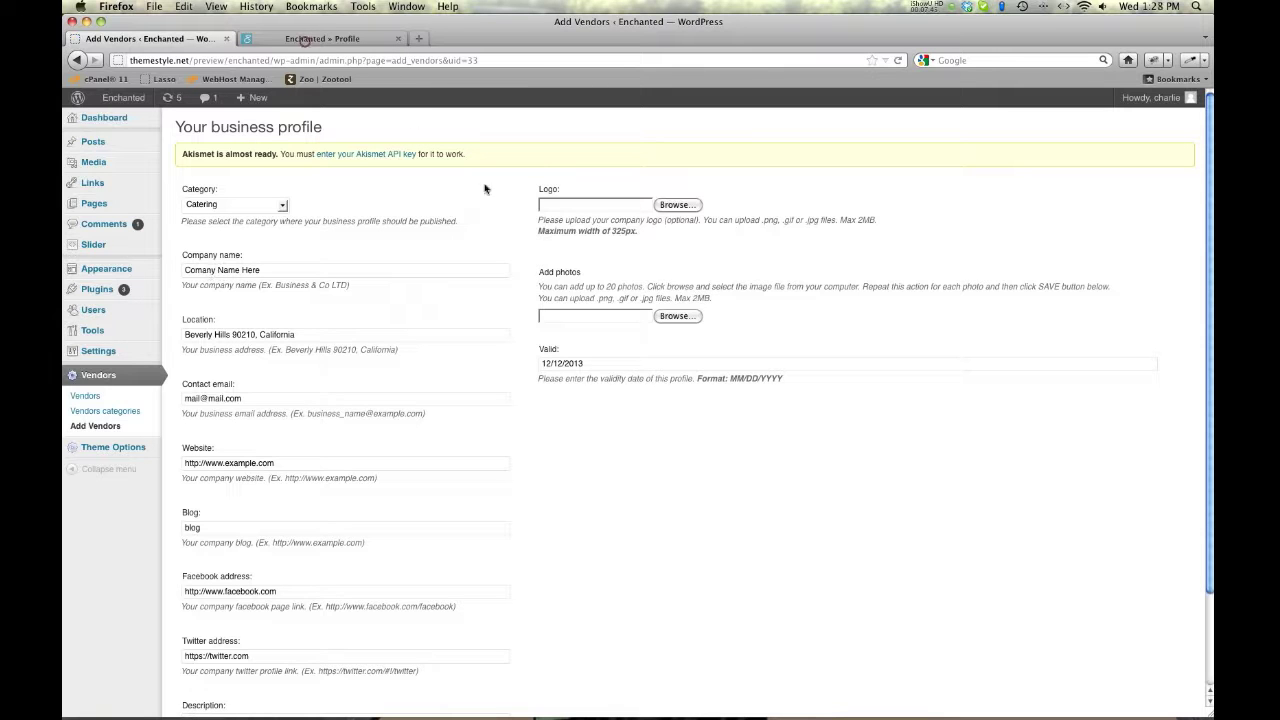
click(304, 40)
Step: On the site, confirm the Catering vendor category does not yet list the new vendor
click(648, 170)
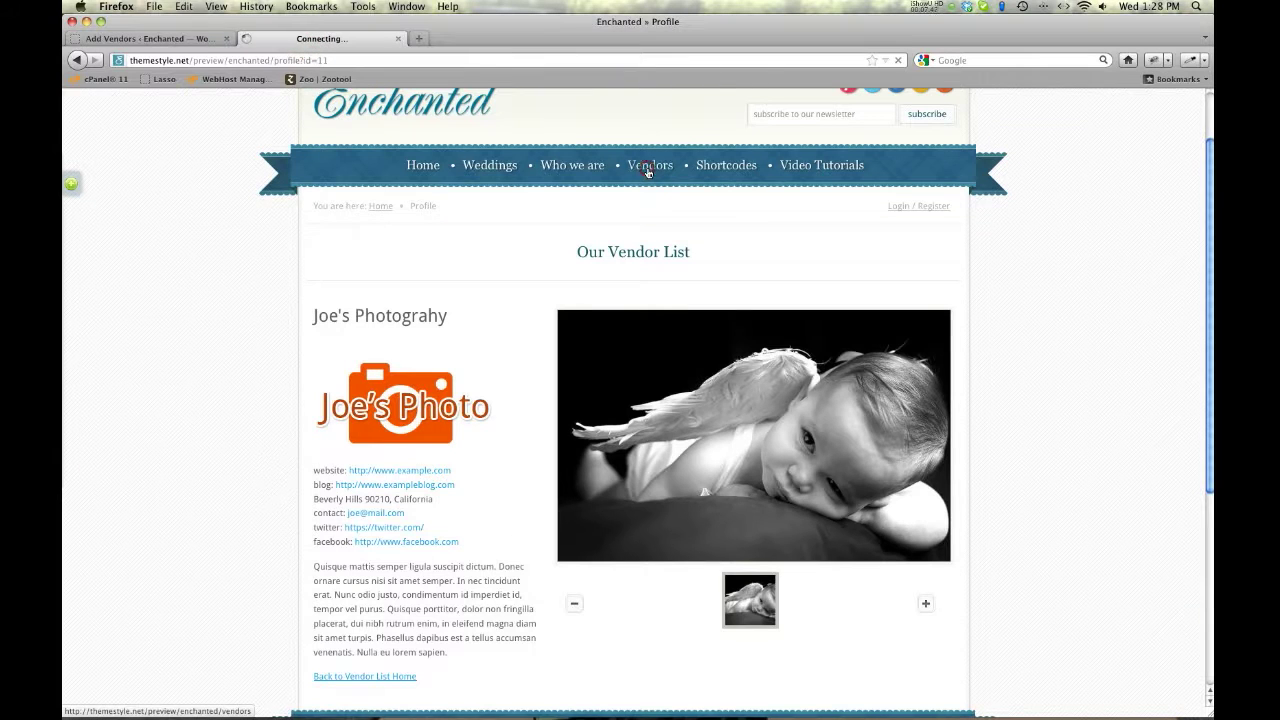
scroll(252, 290, down, 2)
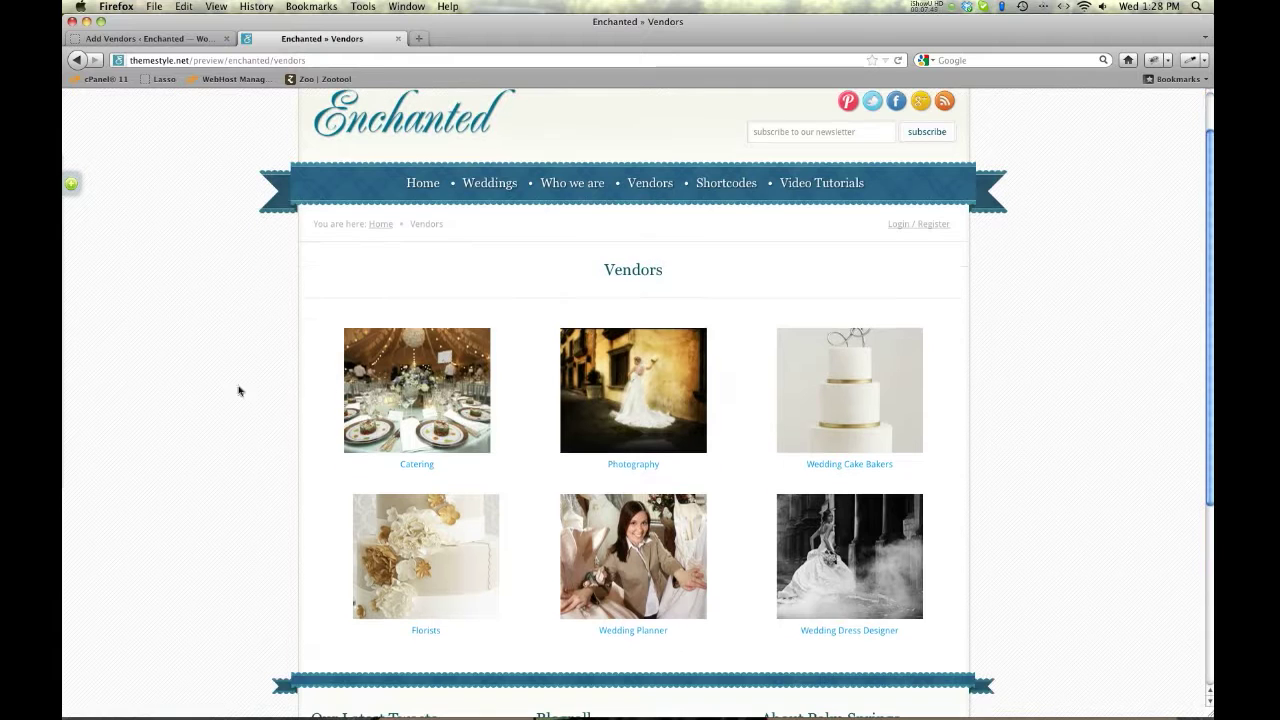
click(455, 398)
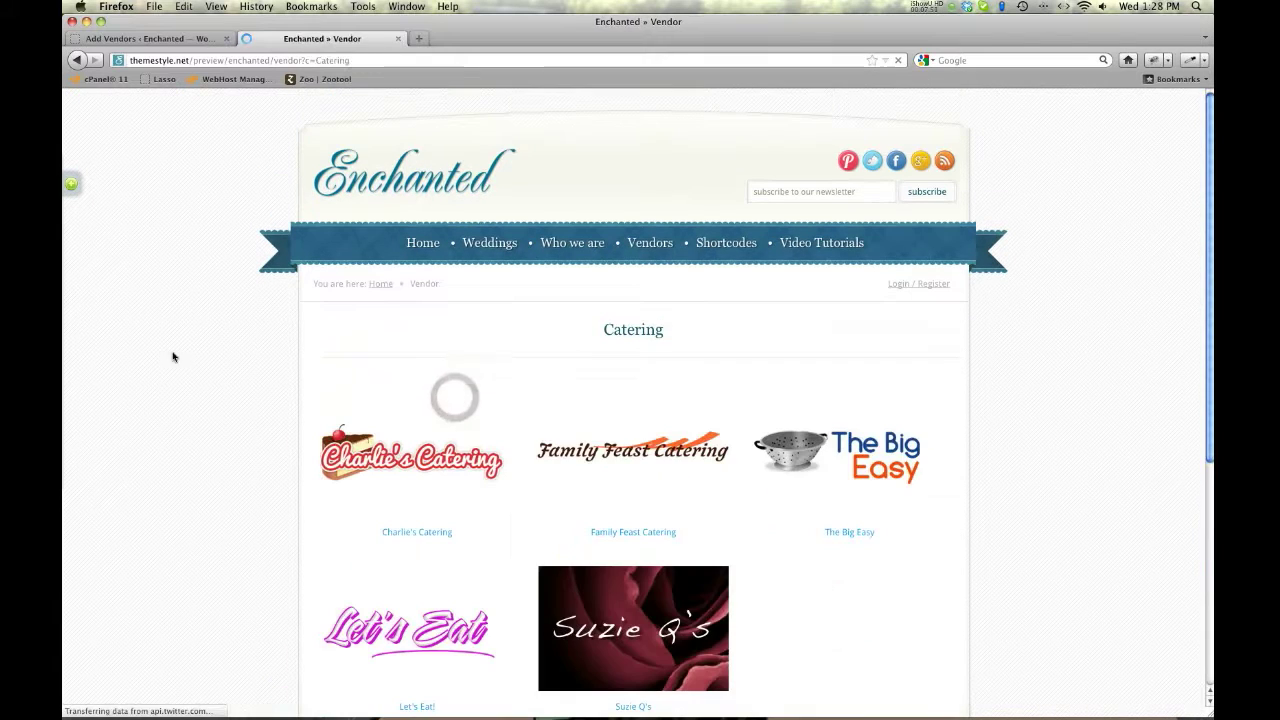
scroll(337, 365, down, 2)
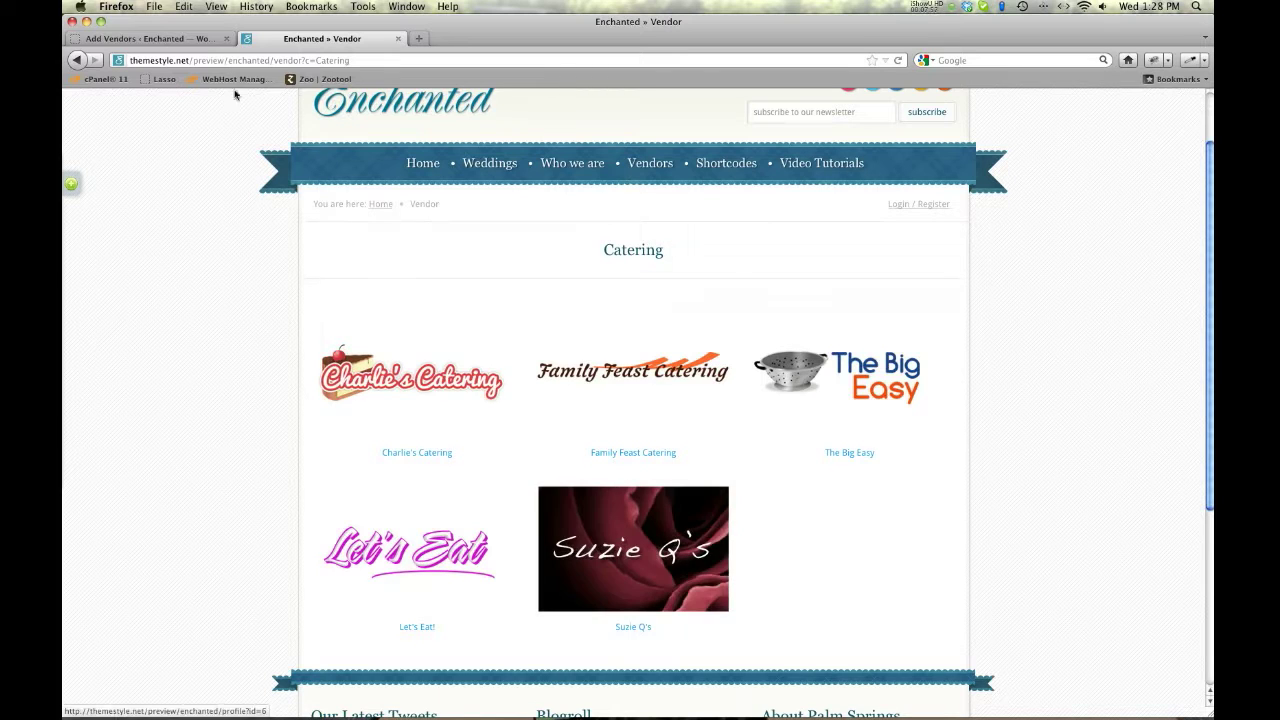
Step: Return to the admin vendor list, which now counts 26 accounts across 2 pages
click(195, 38)
click(637, 463)
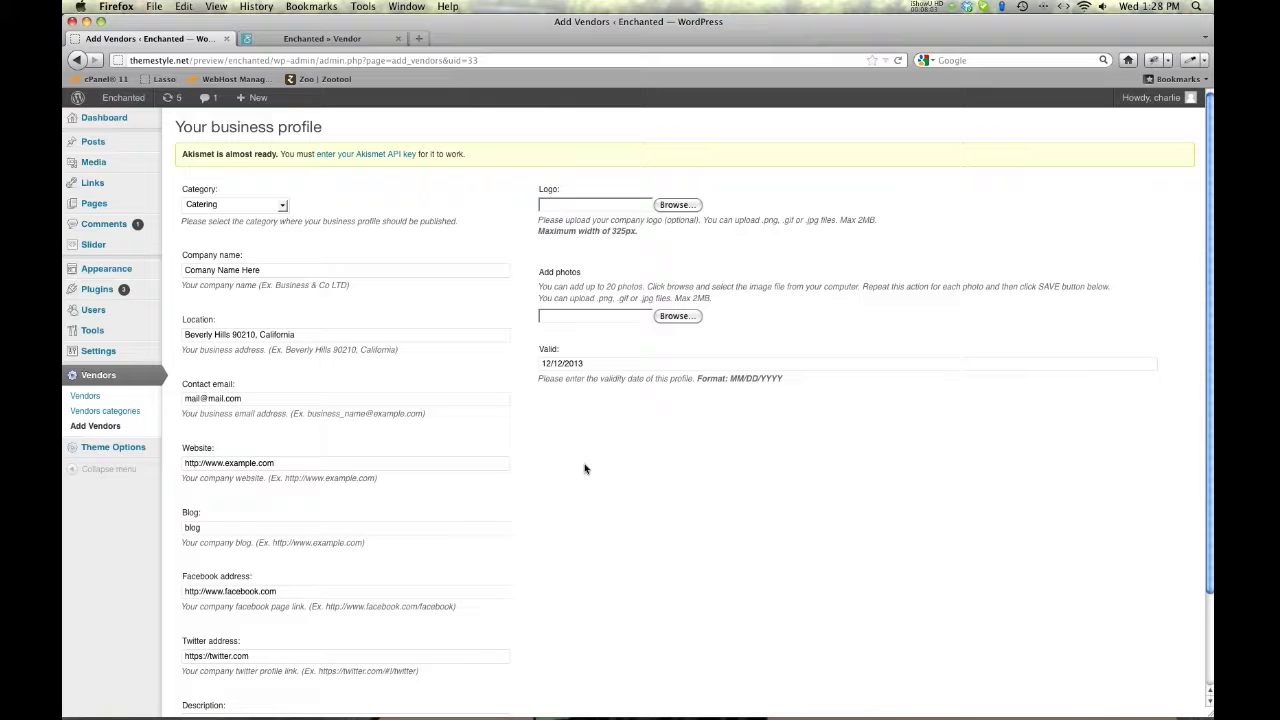
click(82, 397)
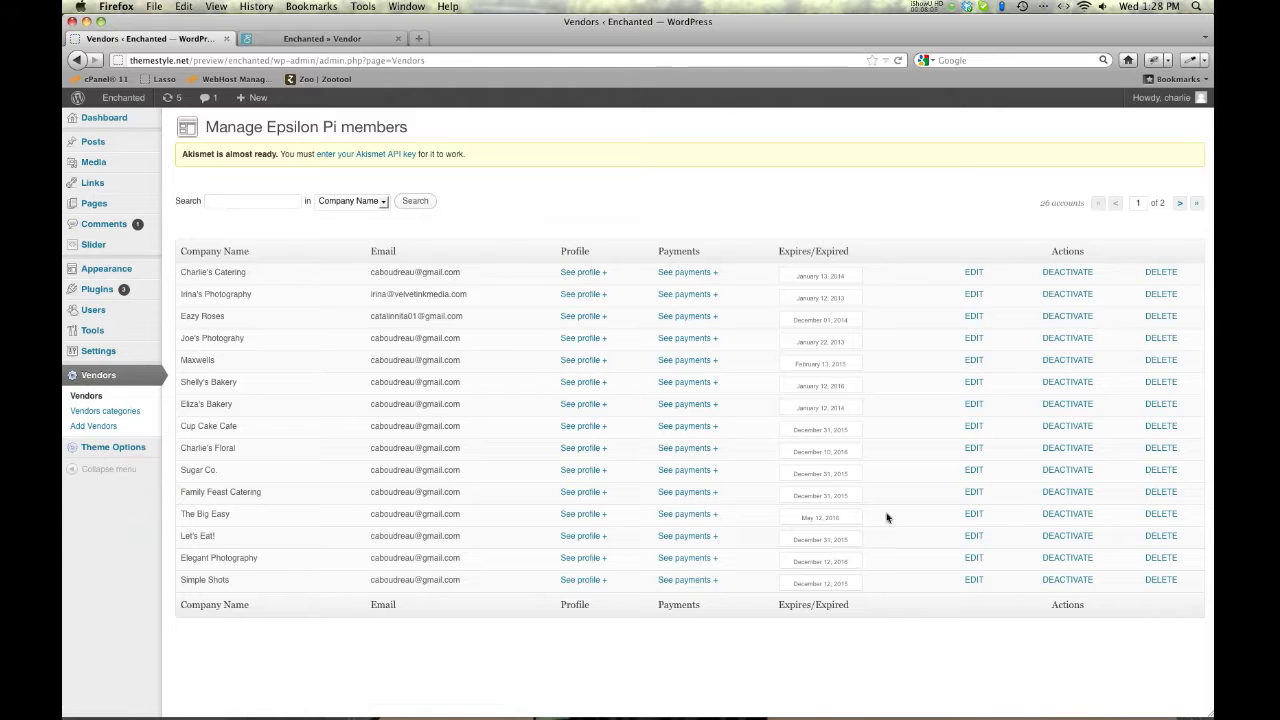
Step: Activate the Comany Name Here vendor from the second page of the vendor list
click(1179, 203)
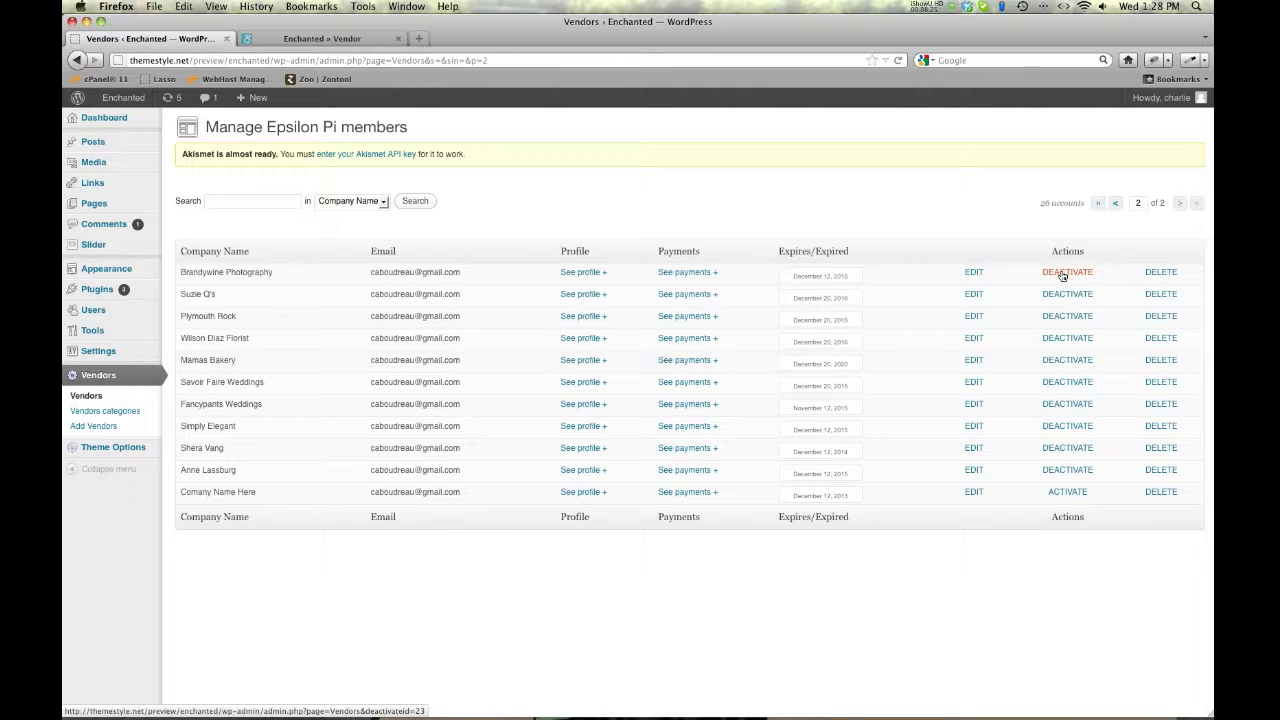
click(1070, 494)
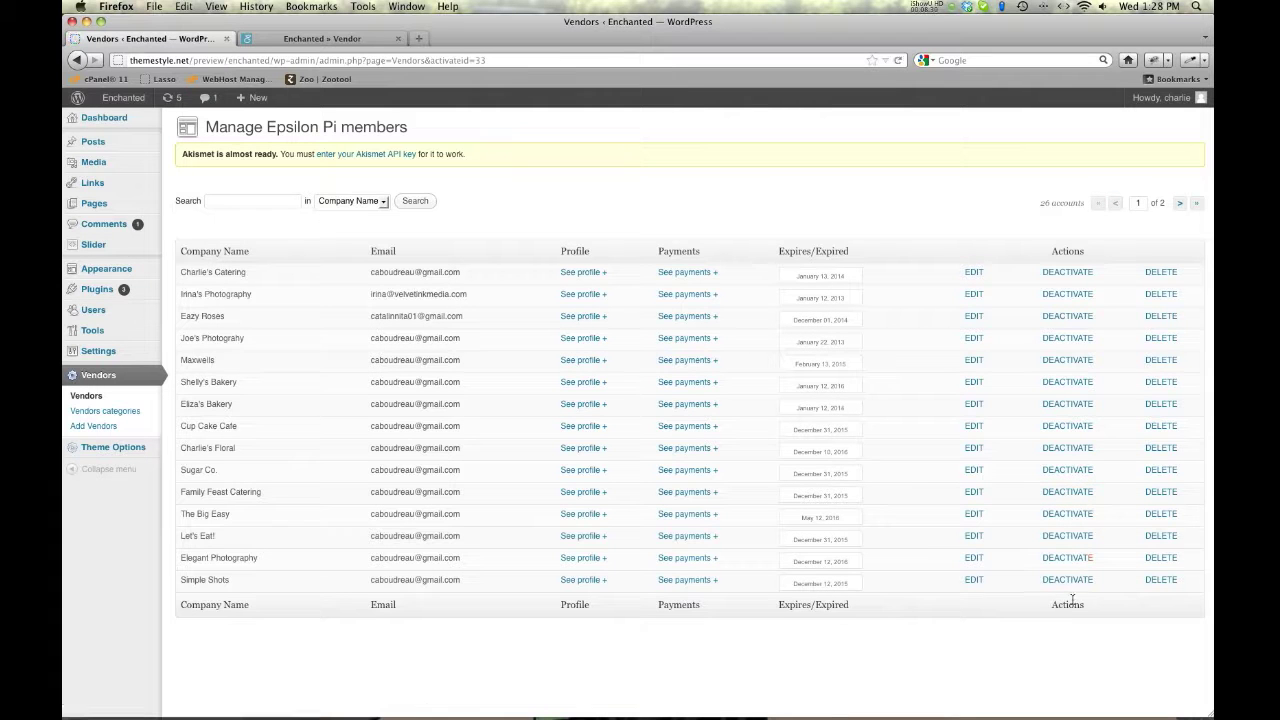
click(335, 40)
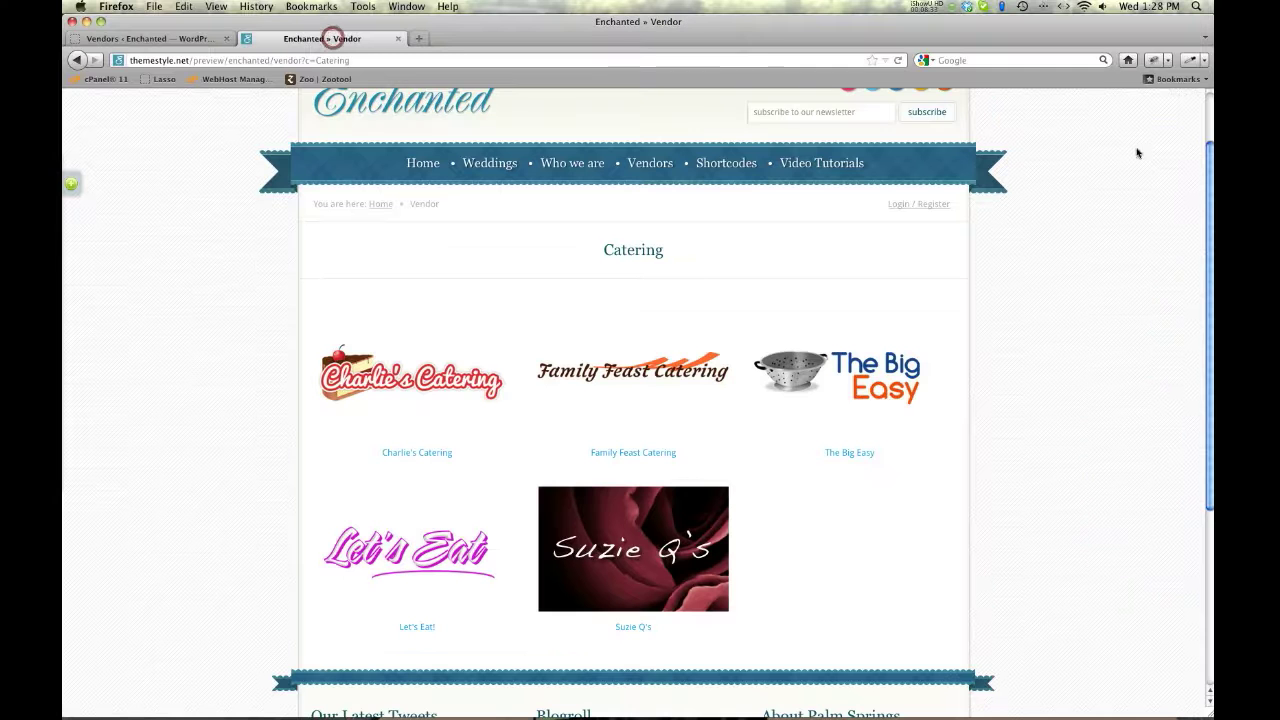
Step: Reload Catering and view the Comany Name Here profile with its location, contact and description
click(898, 60)
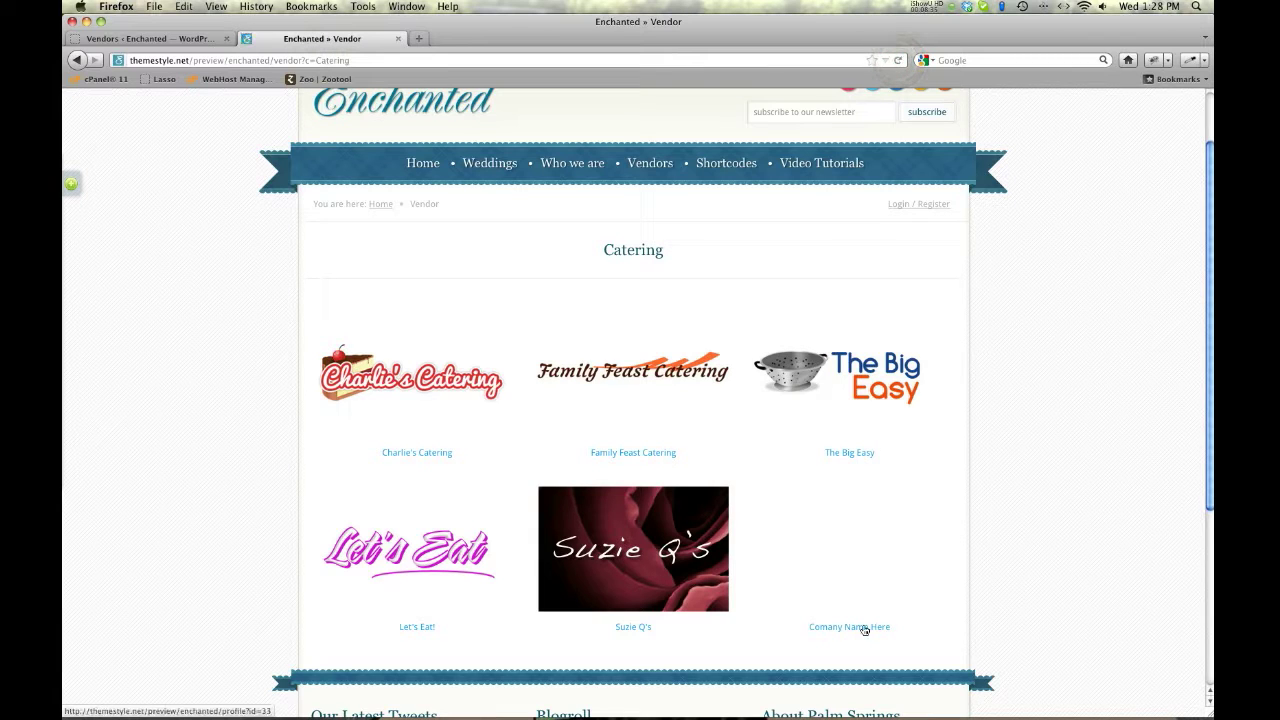
click(862, 633)
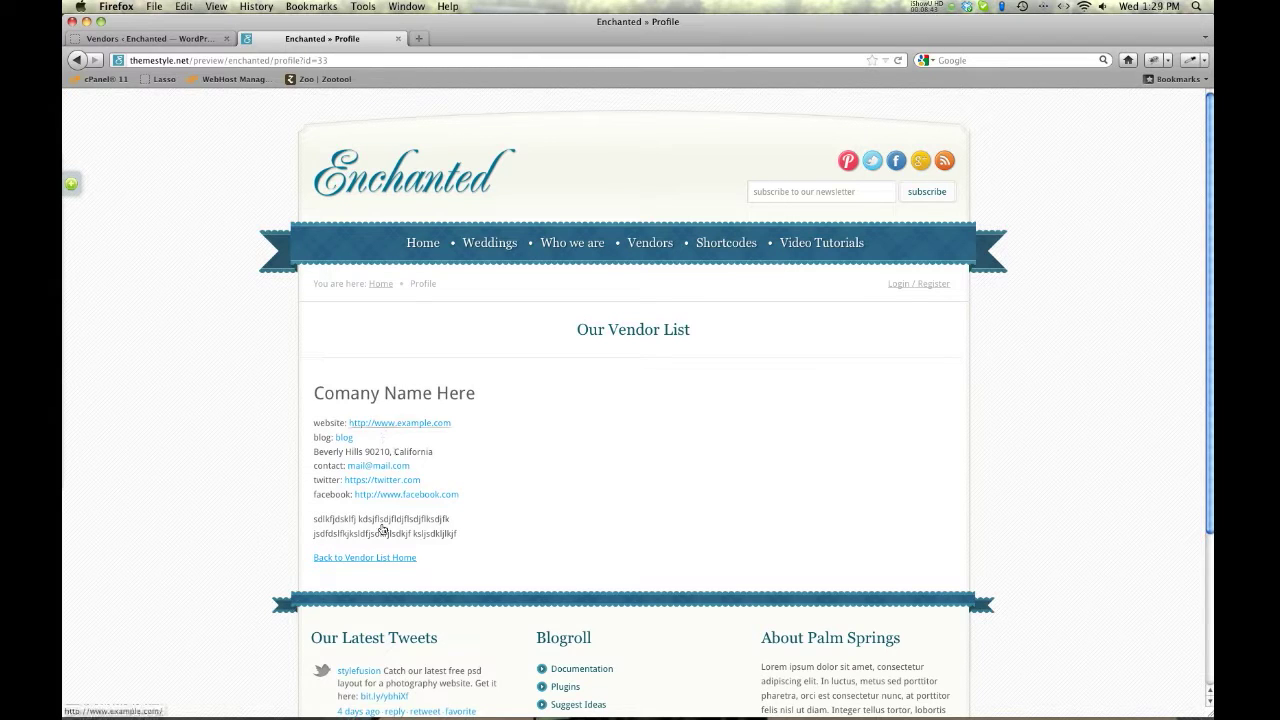
Step: Open the Simple Shots vendor profile in the editor and look it over as a reference
click(178, 38)
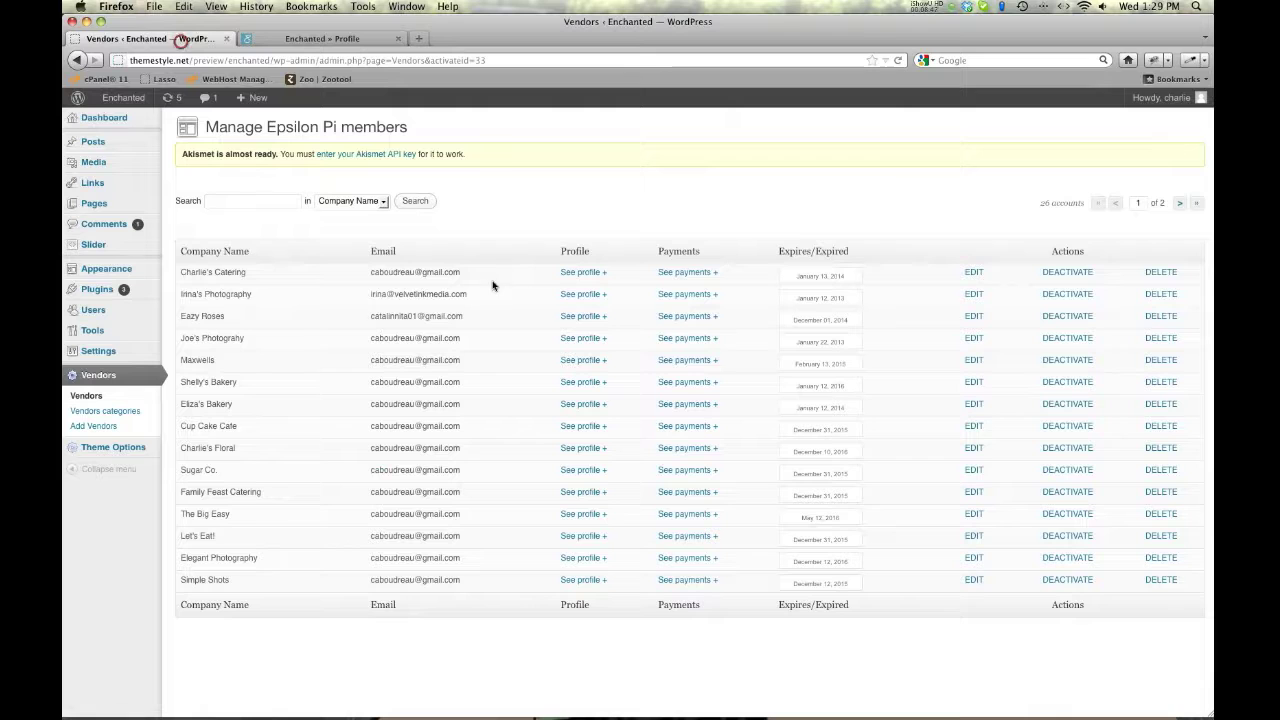
click(551, 652)
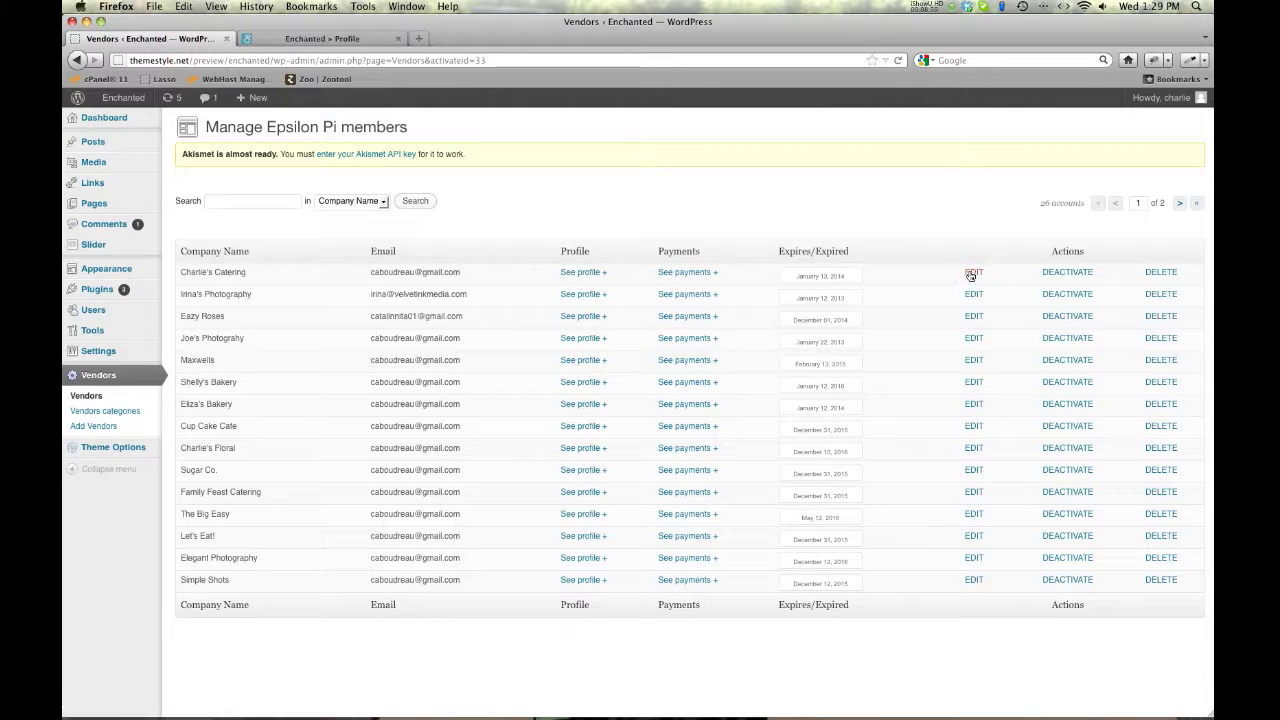
click(973, 581)
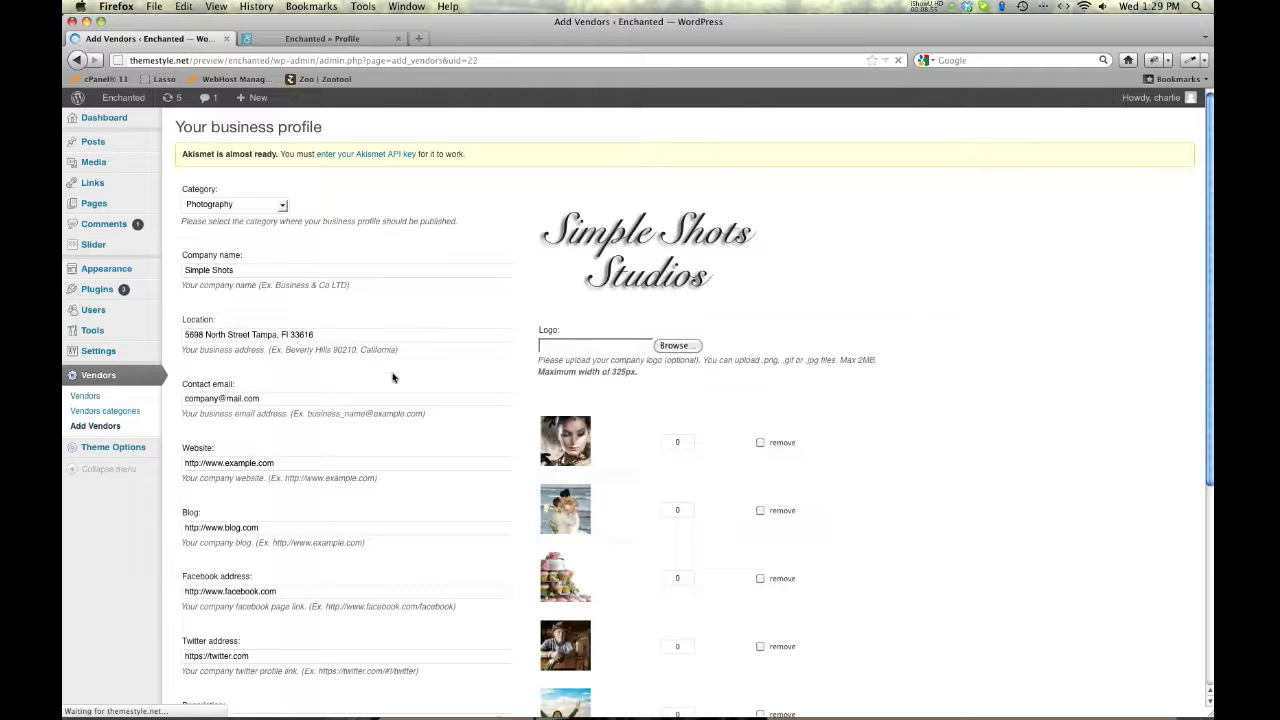
scroll(627, 422, down, 5)
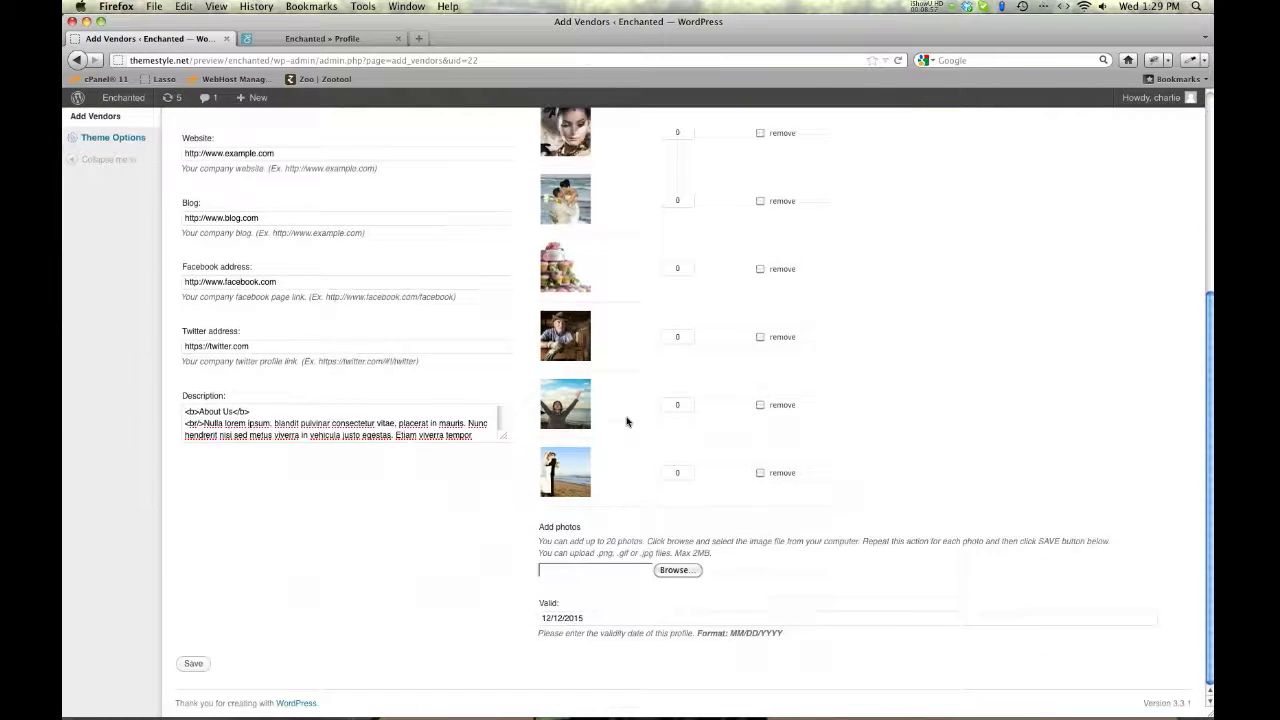
scroll(266, 590, up, 5)
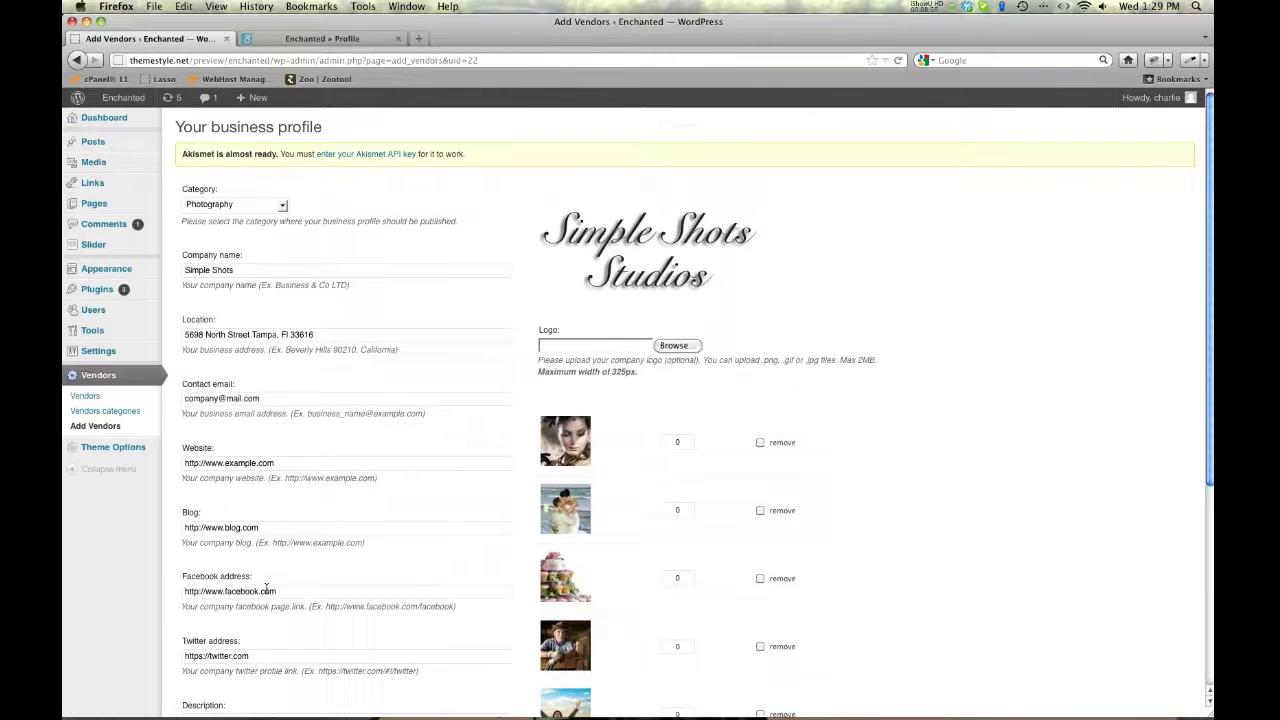
Step: Delete the Comany Name Here test vendor from page 2 of the vendor list
click(84, 396)
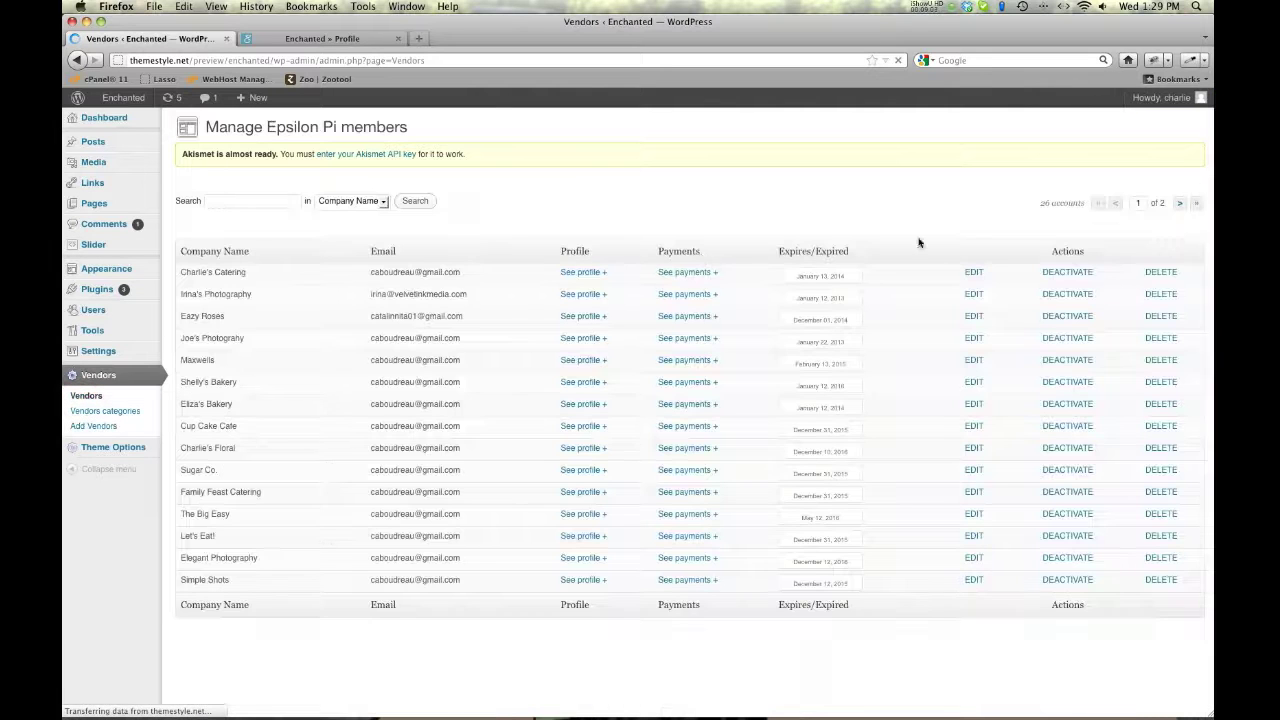
click(1179, 203)
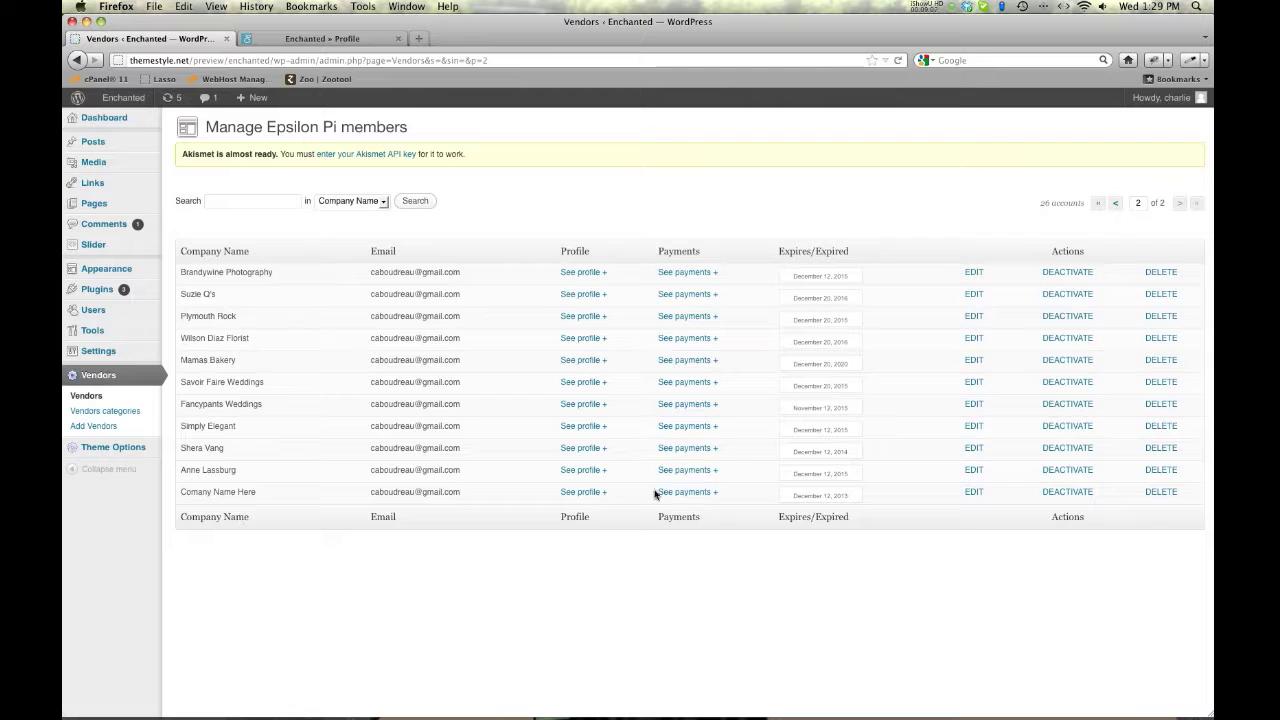
click(1160, 491)
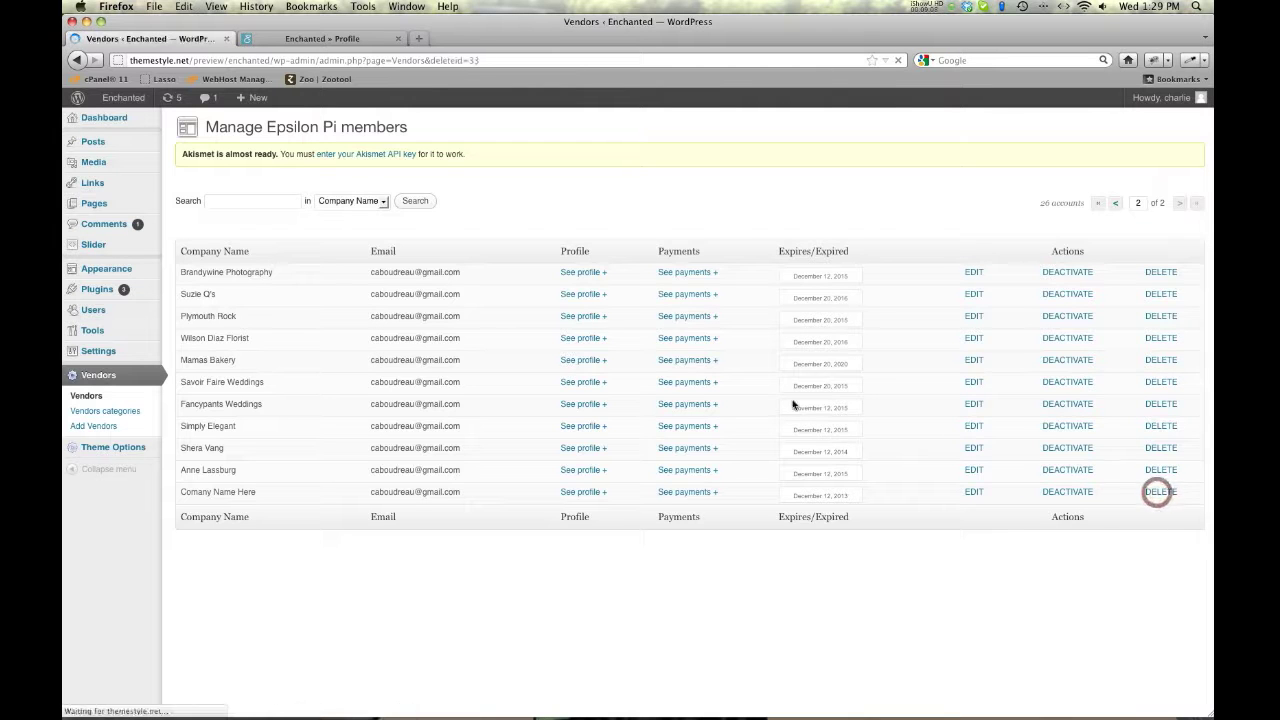
Step: Verify Catering no longer lists Comany Name Here and the admin list counts 25 accounts
click(320, 38)
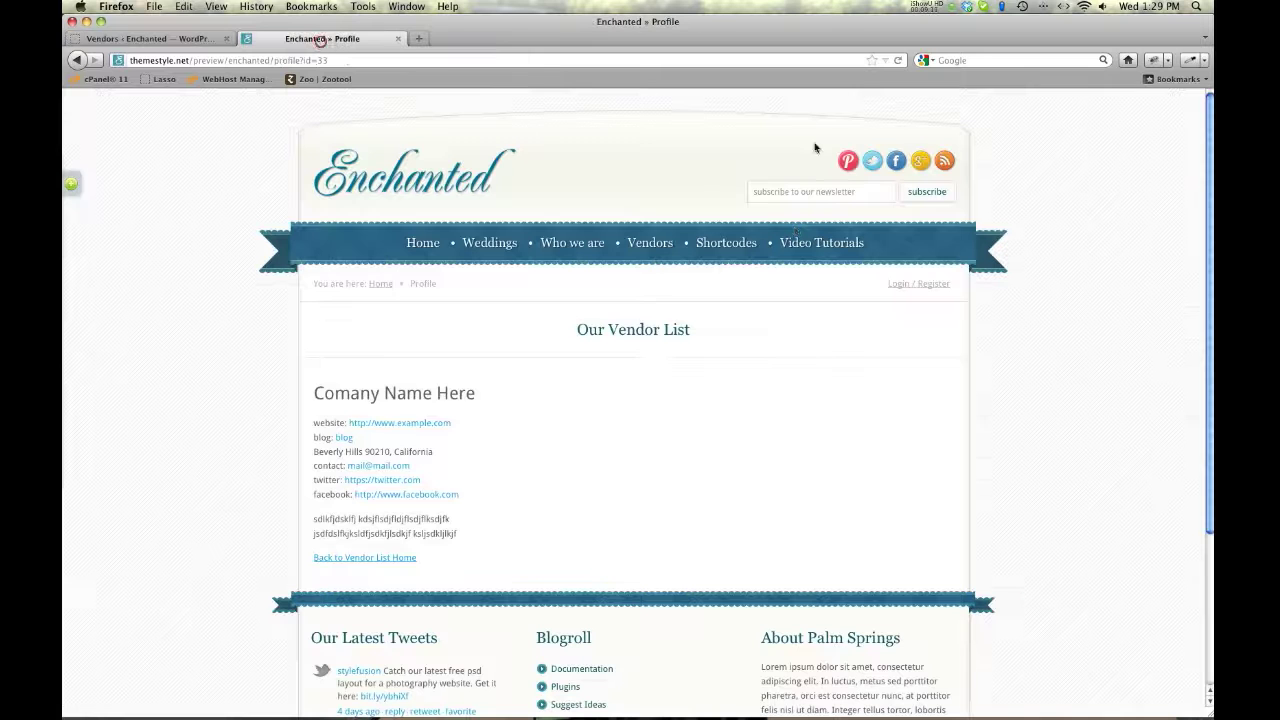
click(648, 243)
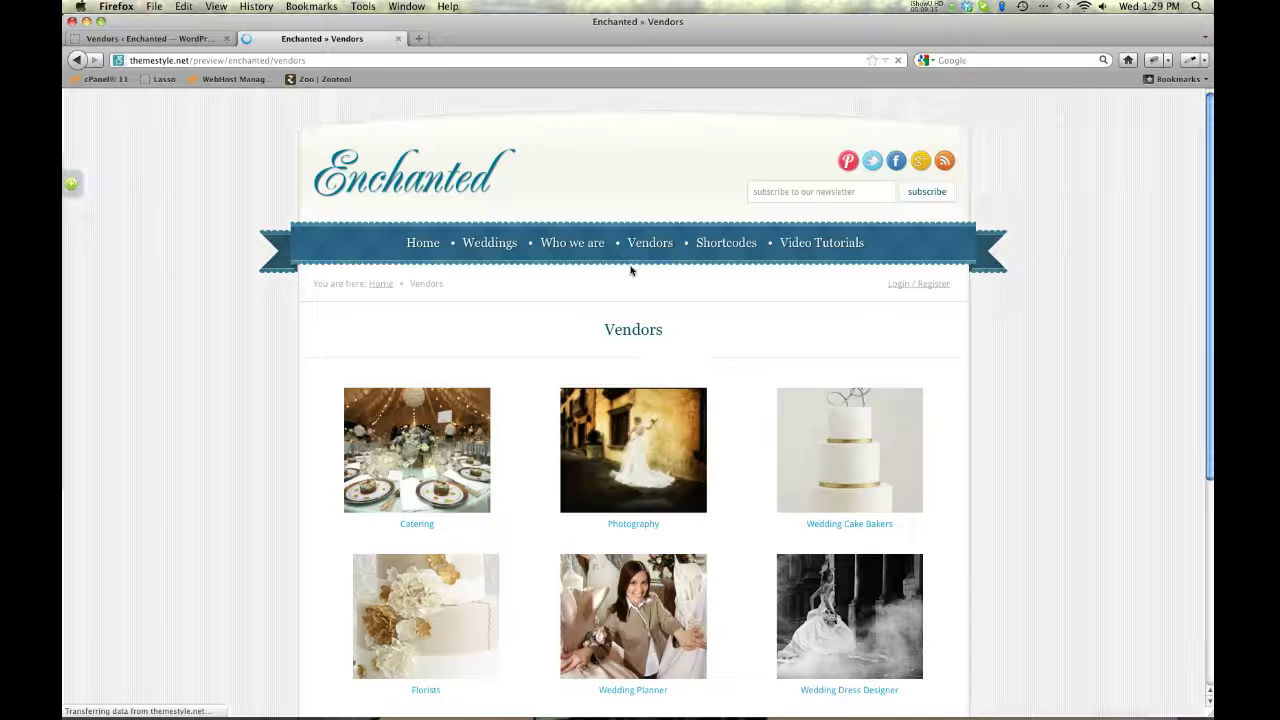
click(422, 453)
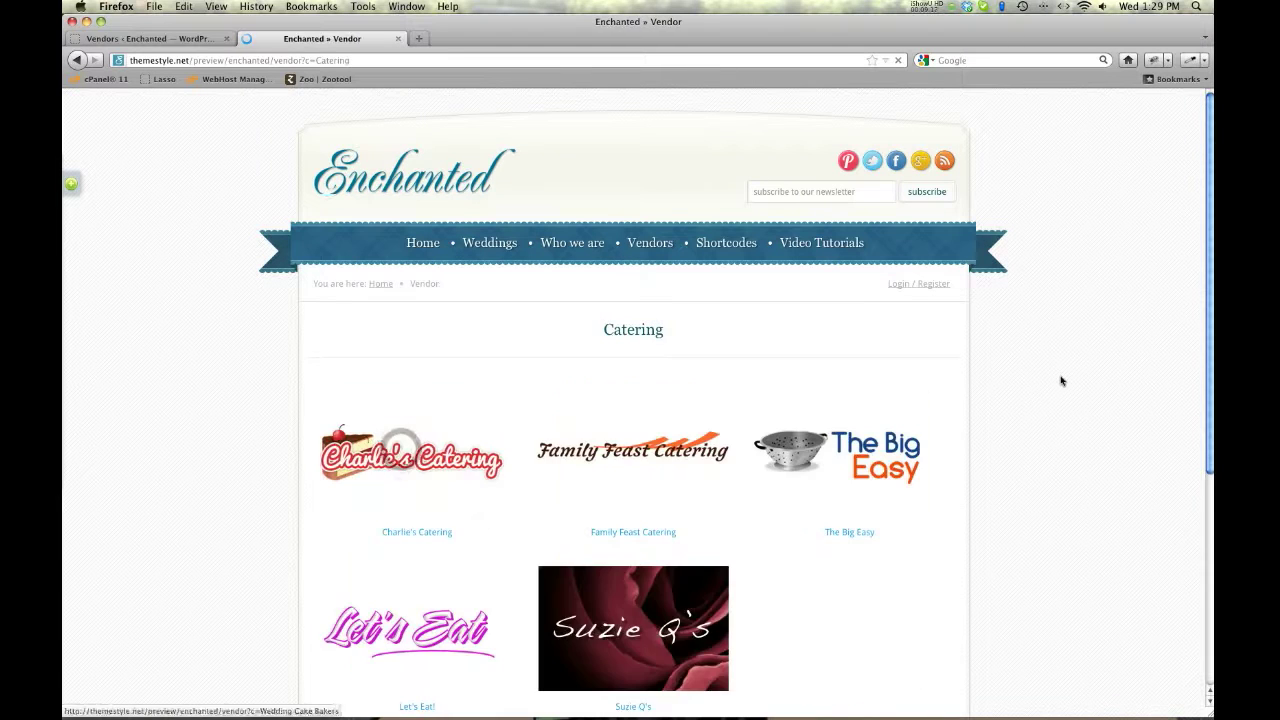
scroll(1000, 450, down, 3)
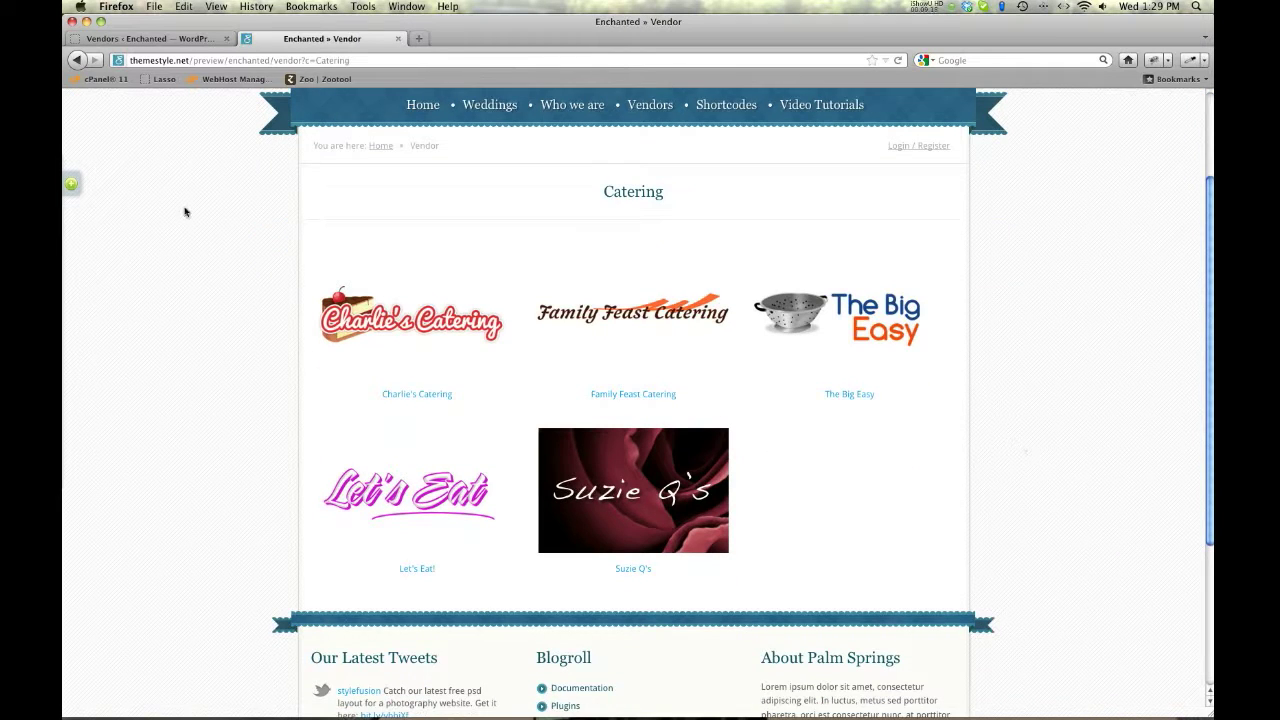
click(143, 38)
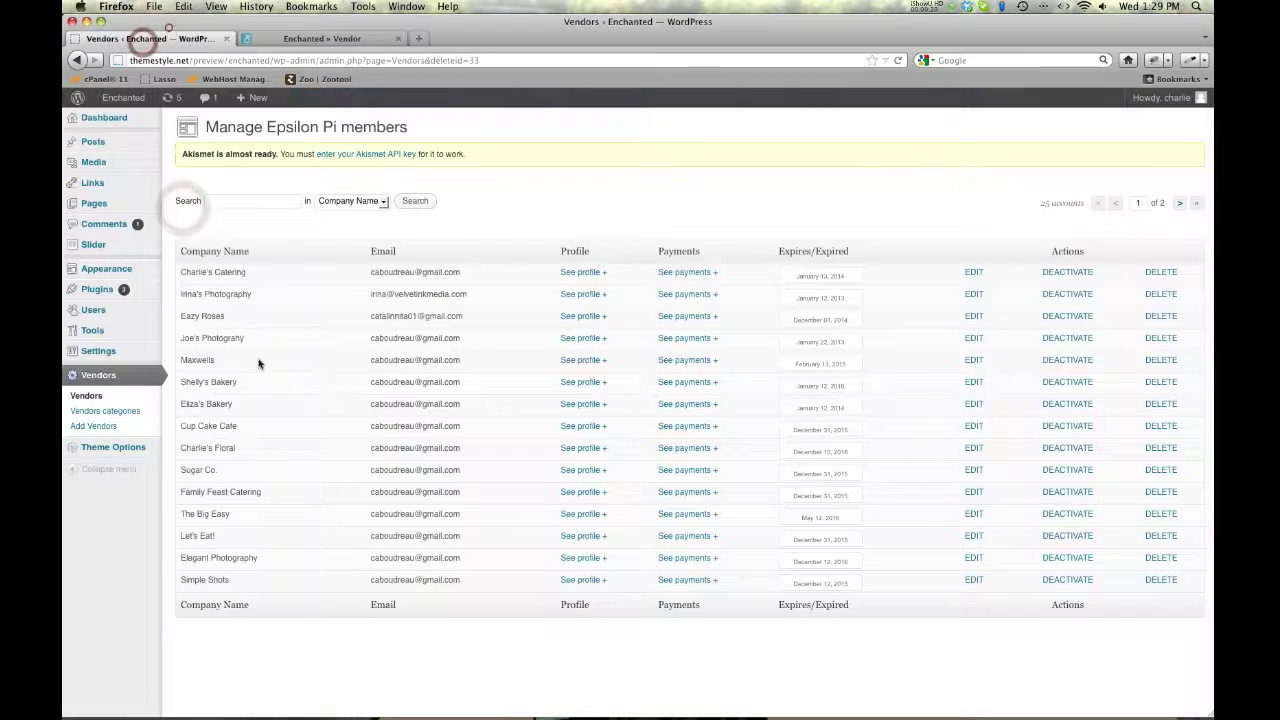
click(520, 205)
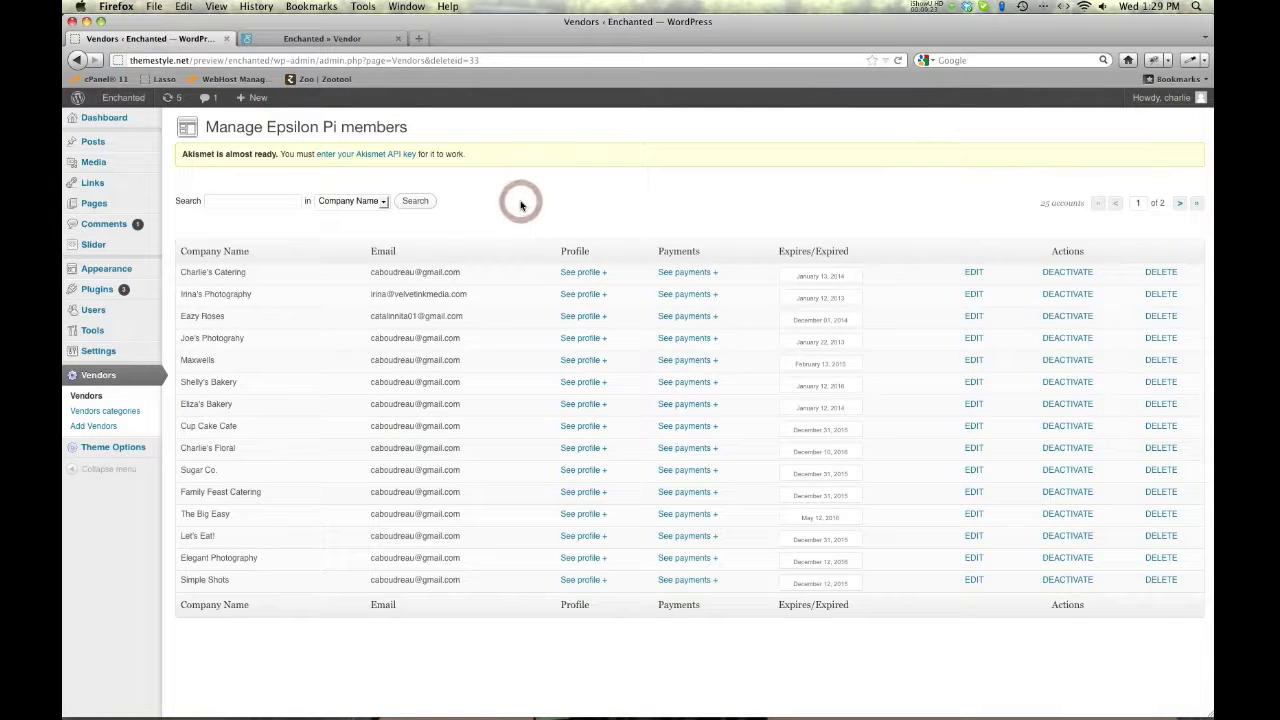